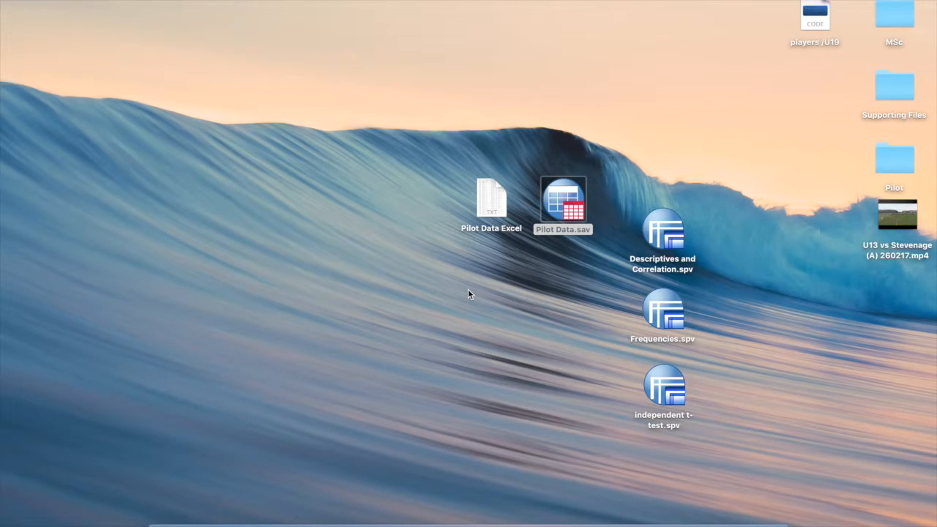
Preview the Pilot Data Excel text file, then switch to its Excel workbook and look through the home and away rows
{"action": "double_click", "coordinate": [488, 192]}
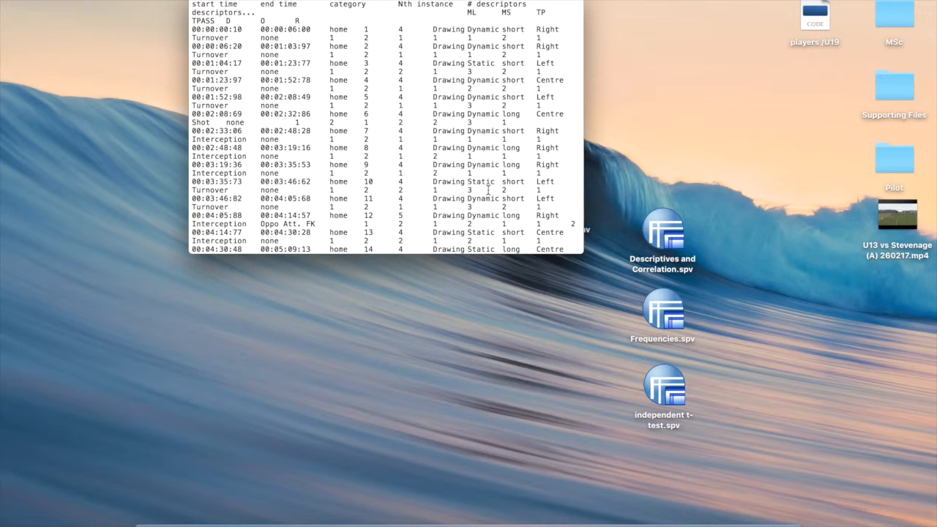
{"action": "key", "text": "space"}
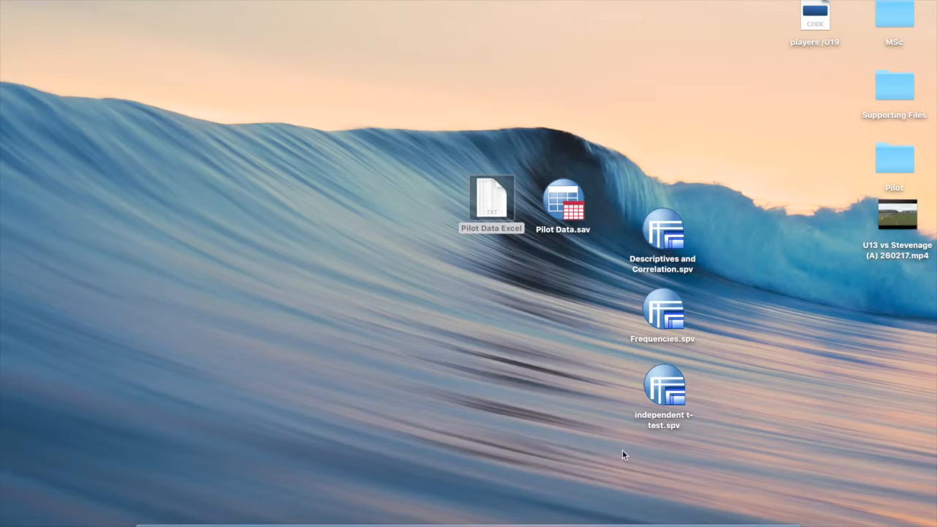
{"action": "left_click", "coordinate": [645, 515]}
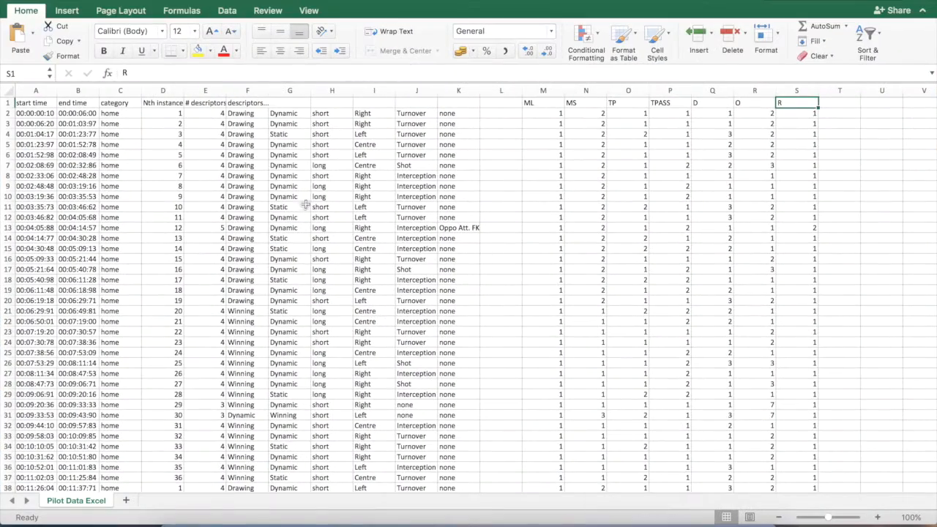
{"action": "scroll", "coordinate": [187, 306], "scroll_direction": "down", "scroll_amount": 5}
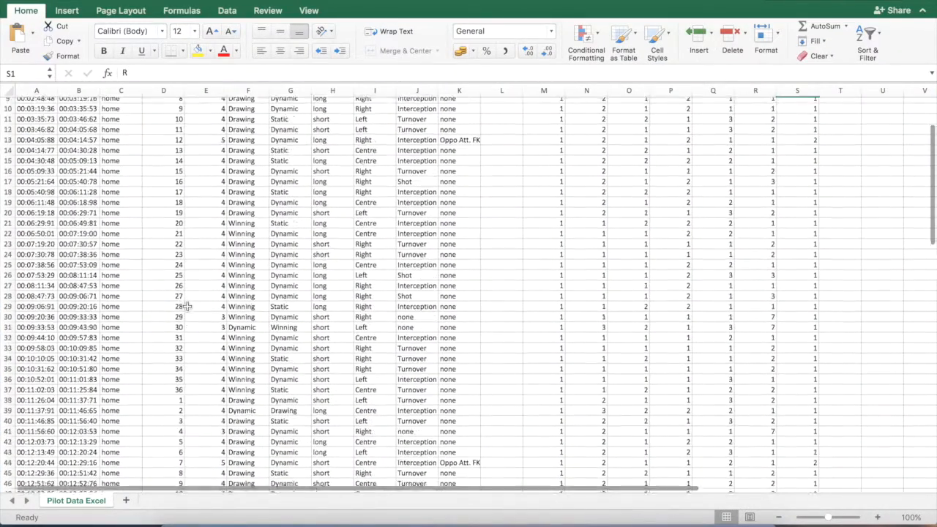
{"action": "scroll", "coordinate": [188, 306], "scroll_direction": "down", "scroll_amount": 12}
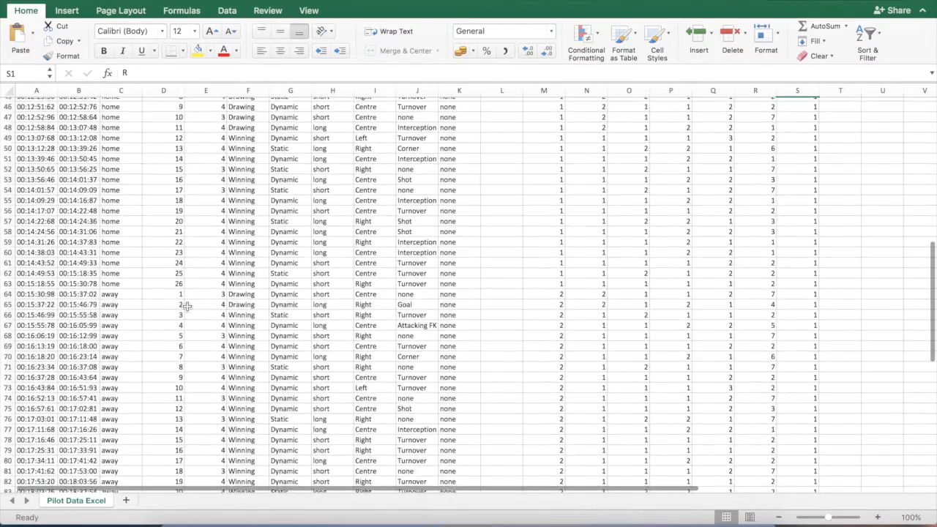
{"action": "scroll", "coordinate": [186, 306], "scroll_direction": "up", "scroll_amount": 20}
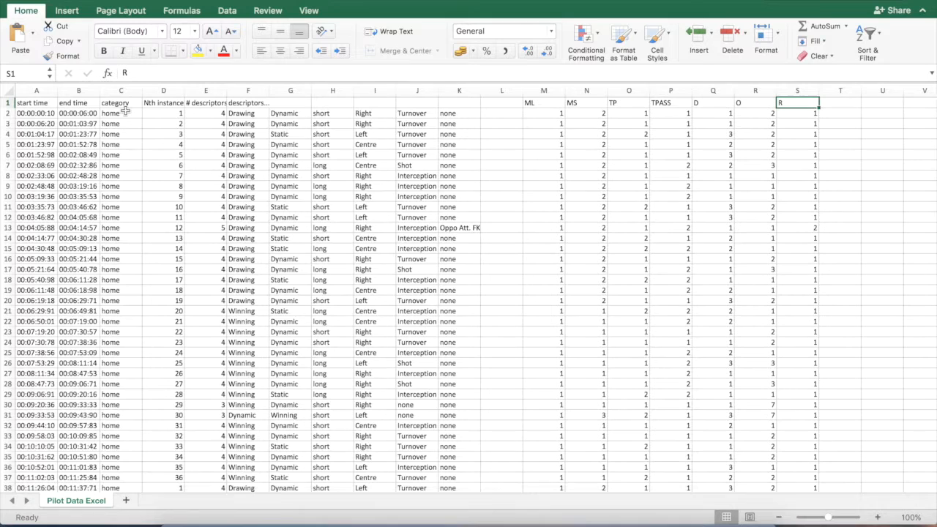
Select the category column C together with the descriptor columns F to K in the worksheet
{"action": "left_click", "coordinate": [121, 89]}
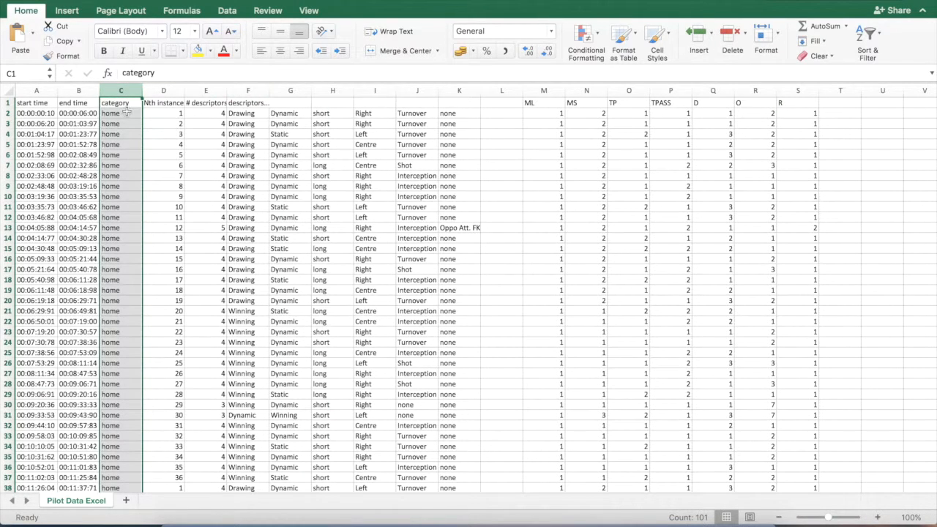
{"action": "left_click", "coordinate": [241, 89], "text": "super"}
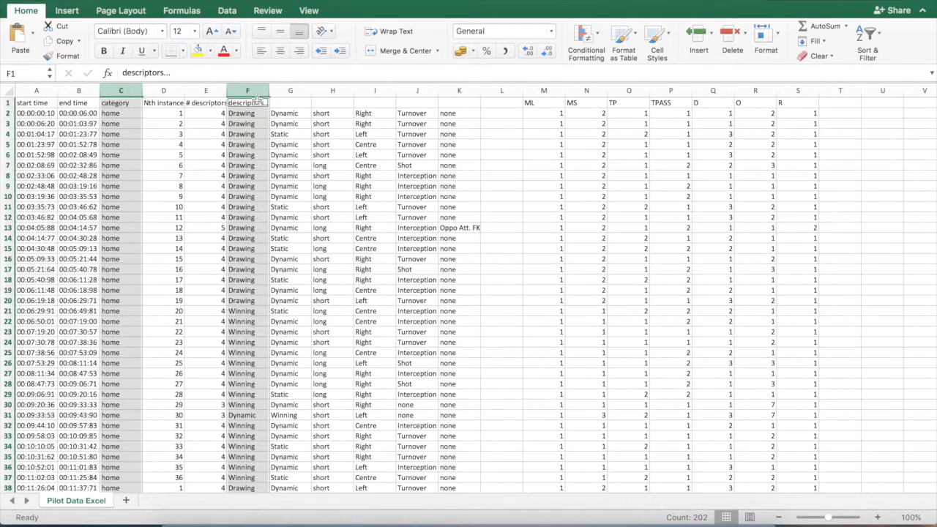
{"action": "left_click", "coordinate": [297, 91], "text": "super"}
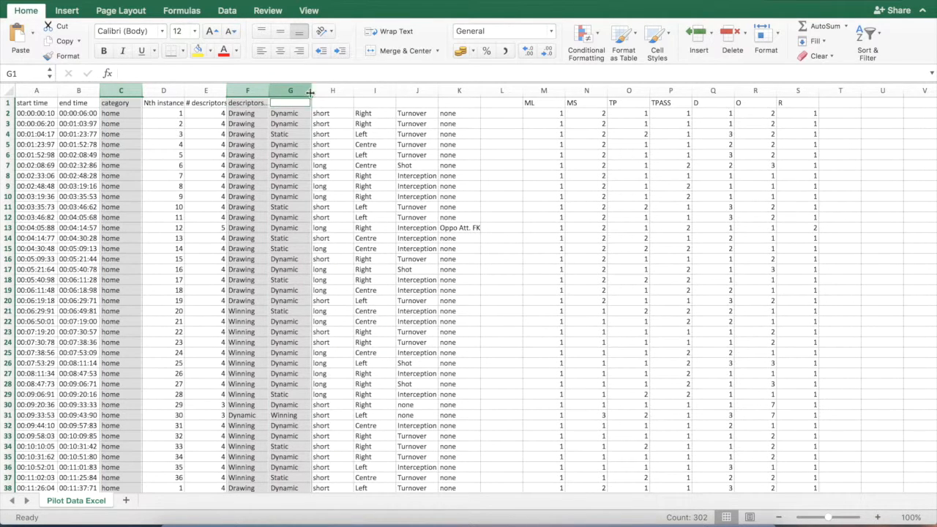
{"action": "left_click", "coordinate": [339, 90], "text": "super"}
{"action": "left_click", "coordinate": [378, 89], "text": "super"}
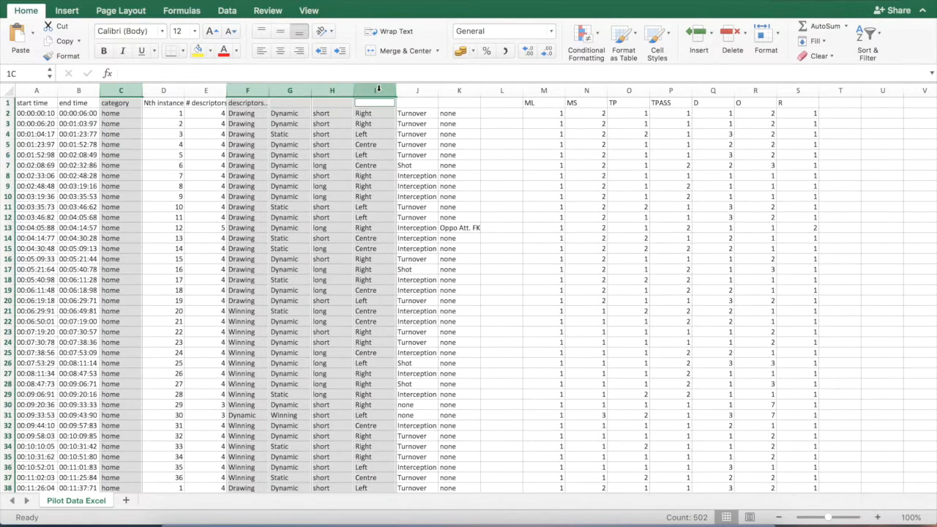
{"action": "left_click", "coordinate": [417, 90], "text": "super"}
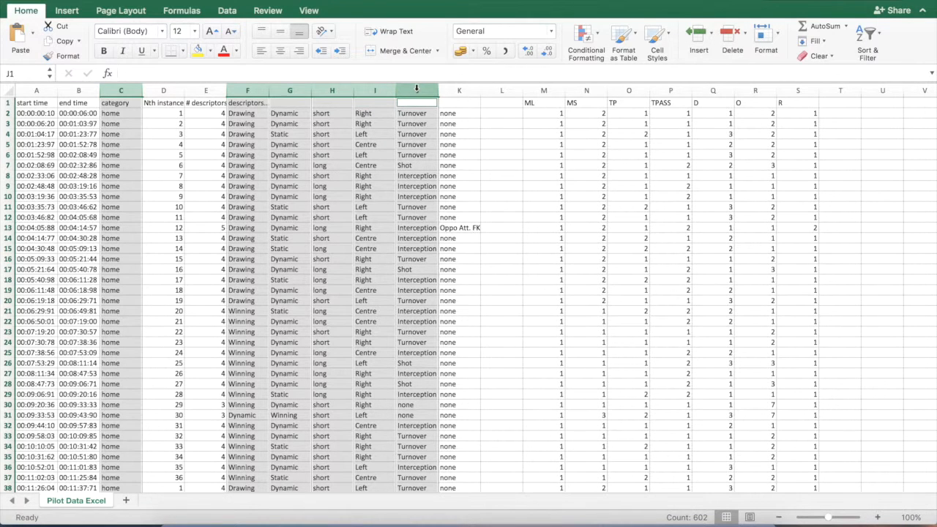
{"action": "left_click", "coordinate": [464, 91], "text": "super"}
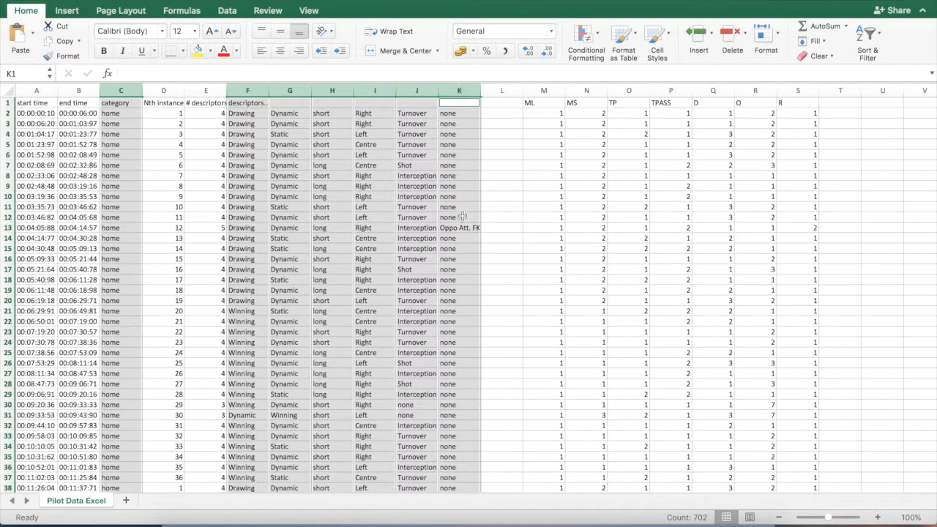
{"action": "scroll", "coordinate": [461, 230], "scroll_direction": "down", "scroll_amount": 3}
{"action": "scroll", "coordinate": [461, 230], "scroll_direction": "up", "scroll_amount": 3}
{"action": "scroll", "coordinate": [461, 230], "scroll_direction": "right", "scroll_amount": 1}
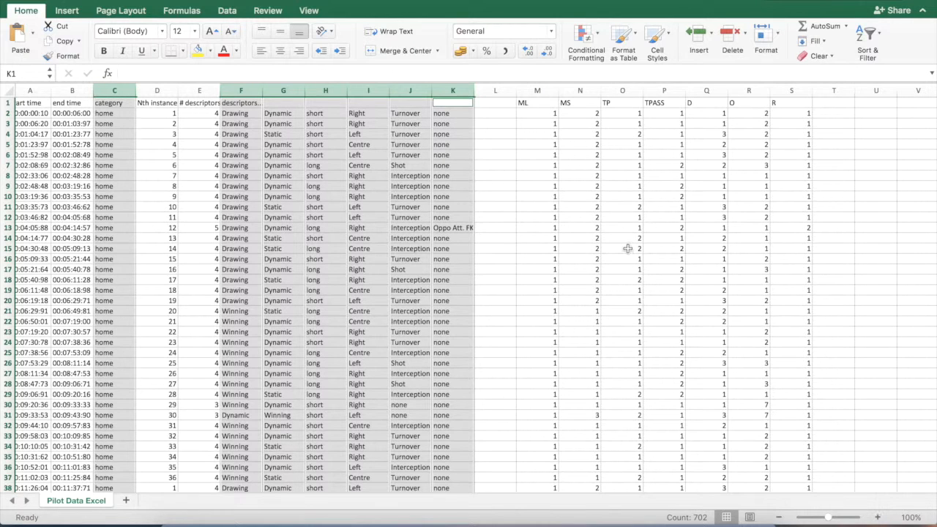
Select the numerically coded columns M to S, from ML to R, and put the workbook window away
{"action": "left_click", "coordinate": [532, 89]}
{"action": "left_click_drag", "start_coordinate": [532, 88], "coordinate": [796, 86]}
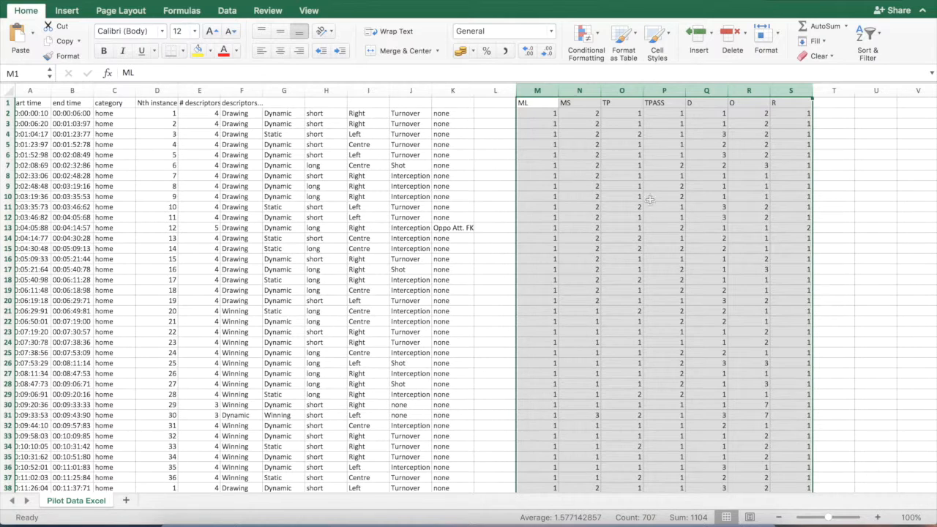
{"action": "left_click", "coordinate": [26, 3]}
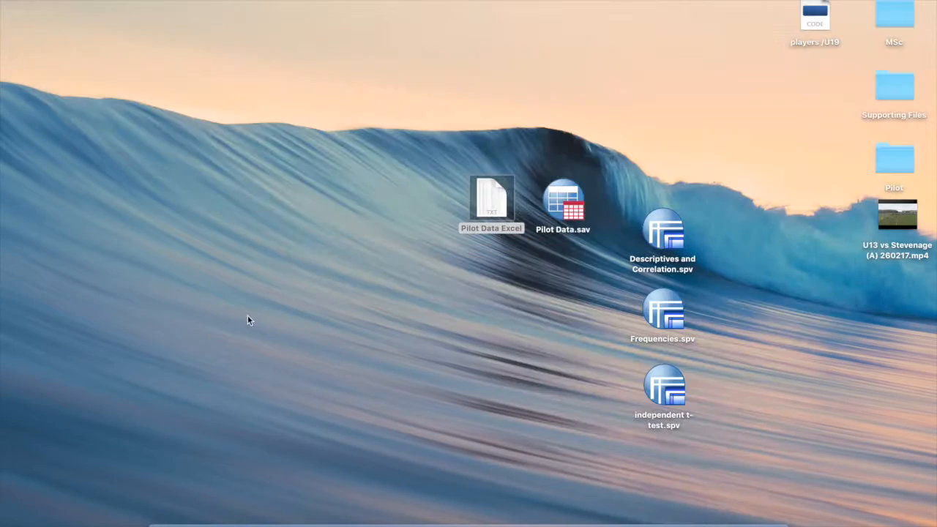
Switch to the SPSS Statistics data window and look through the coded cases of the seven variables
{"action": "left_click", "coordinate": [719, 518]}
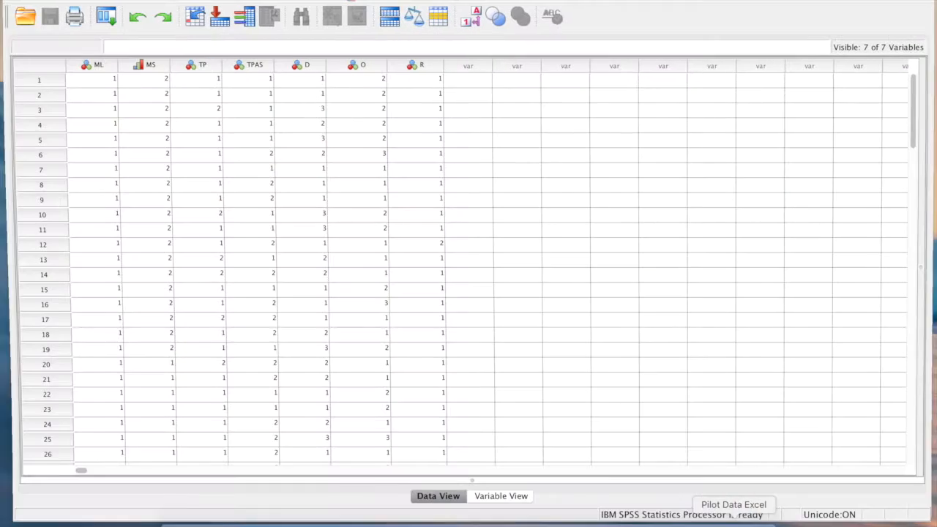
{"action": "scroll", "coordinate": [239, 233], "scroll_direction": "down", "scroll_amount": 10}
{"action": "scroll", "coordinate": [238, 234], "scroll_direction": "up", "scroll_amount": 10}
{"action": "scroll", "coordinate": [237, 234], "scroll_direction": "right", "scroll_amount": 2}
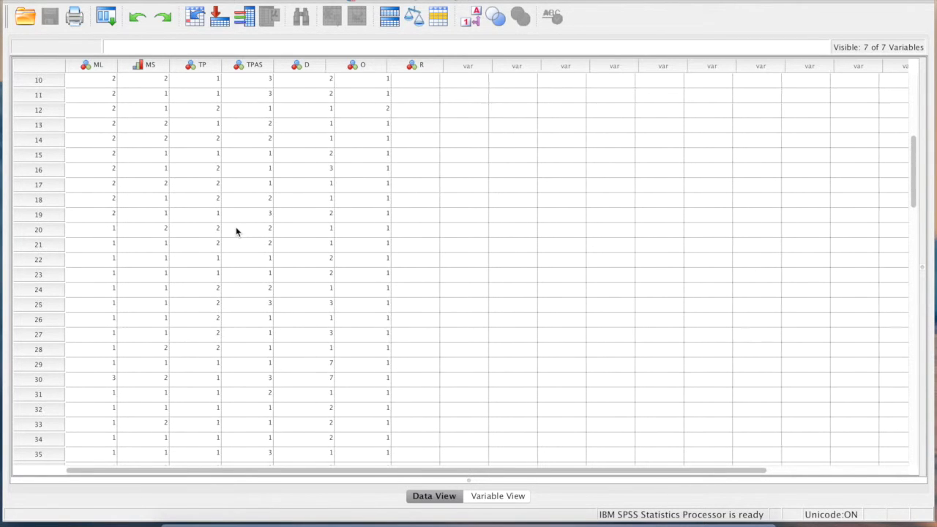
Show the variable definitions of the dataset and widen the Values column so its labels fit
{"action": "left_click", "coordinate": [513, 496]}
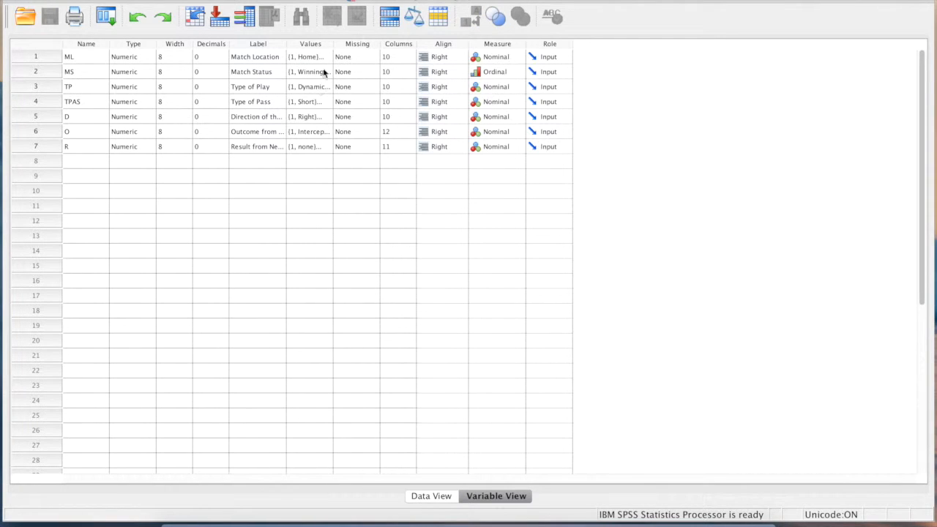
{"action": "left_click_drag", "start_coordinate": [333, 42], "coordinate": [362, 41]}
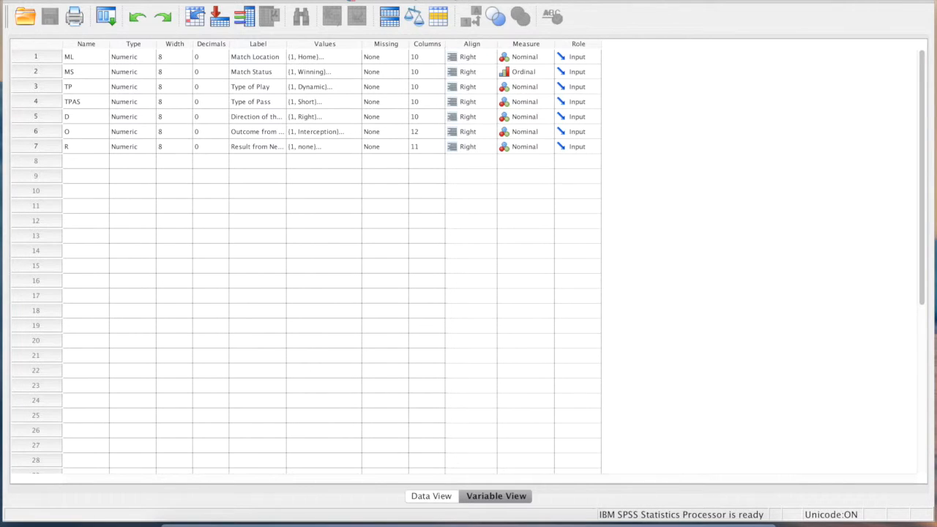
Open the saved output document Descriptives and Correlation.spv from the Desktop
{"action": "left_click", "coordinate": [125, 0]}
{"action": "mouse_move", "coordinate": [220, 5]}
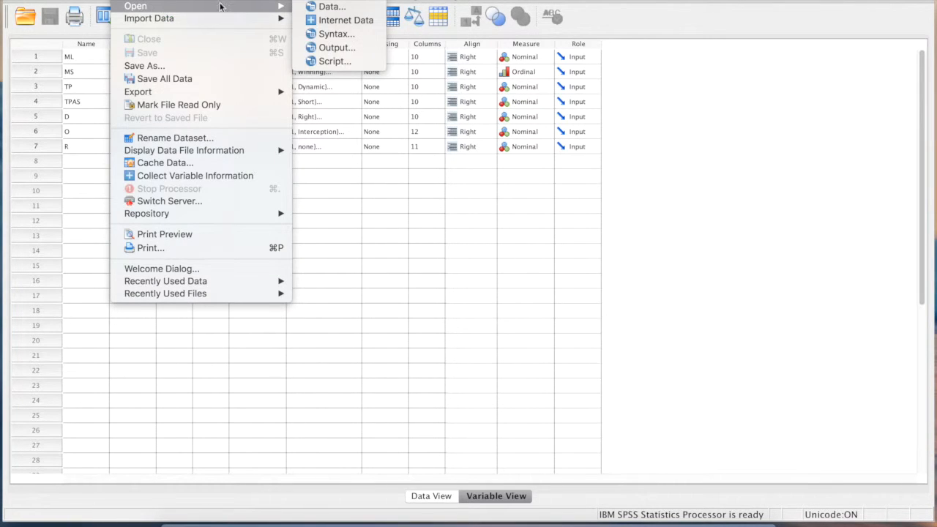
{"action": "left_click", "coordinate": [337, 48]}
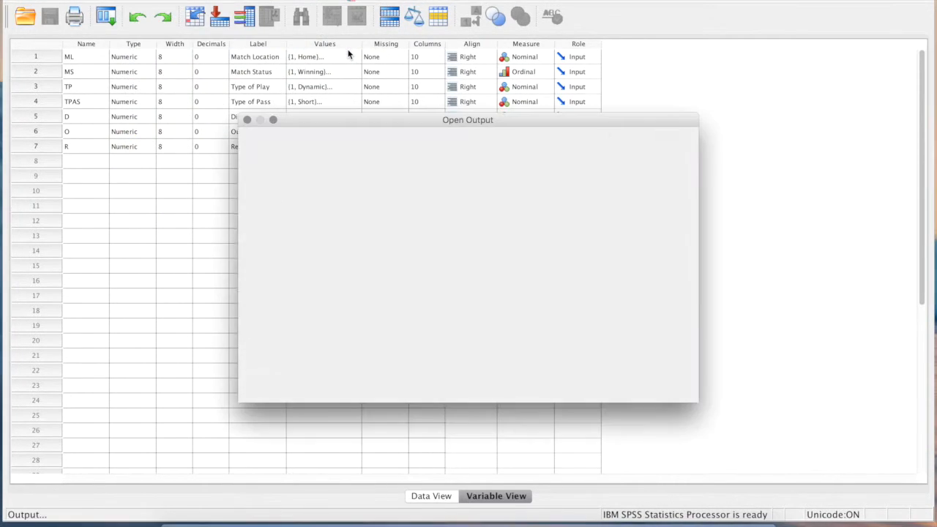
{"action": "left_click", "coordinate": [329, 199]}
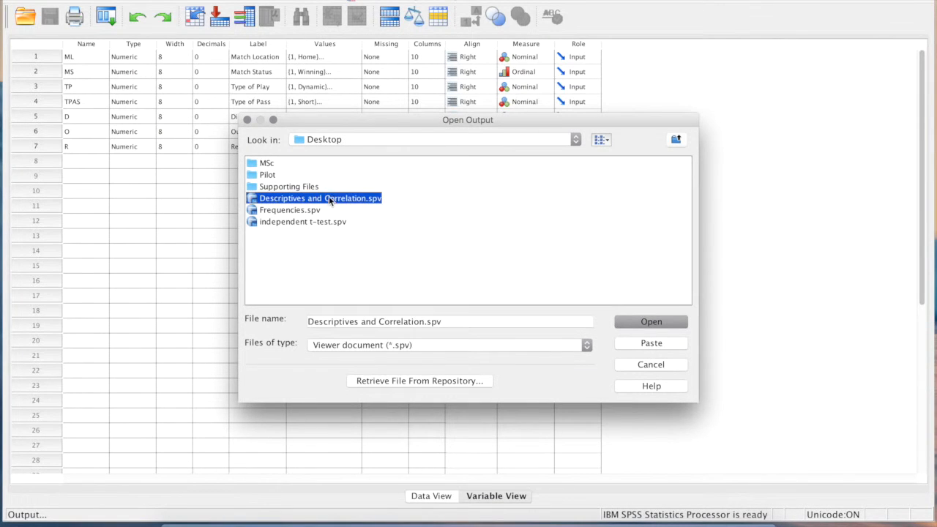
{"action": "left_click", "coordinate": [651, 321]}
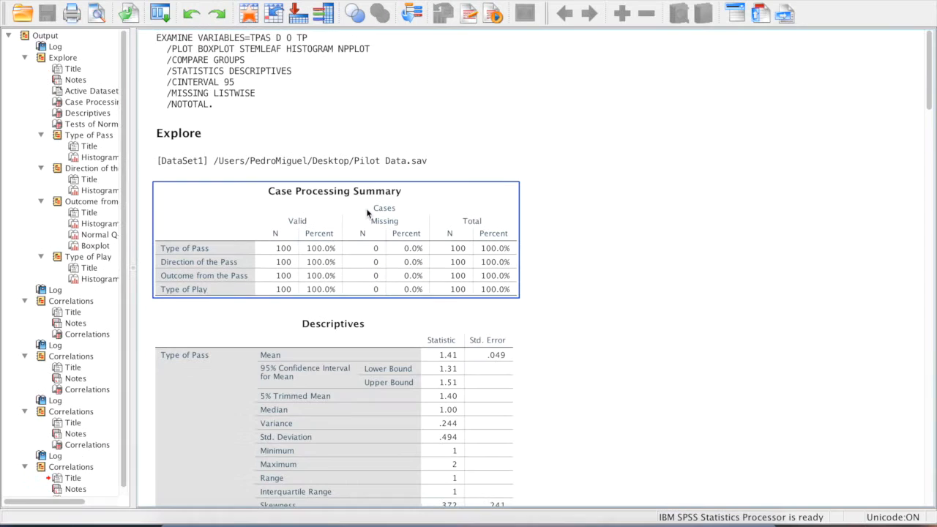
Examine the Descriptives table for the four pass and play variables and the Tests of Normality table
{"action": "left_click", "coordinate": [369, 326]}
{"action": "scroll", "coordinate": [370, 326], "scroll_direction": "down", "scroll_amount": 10}
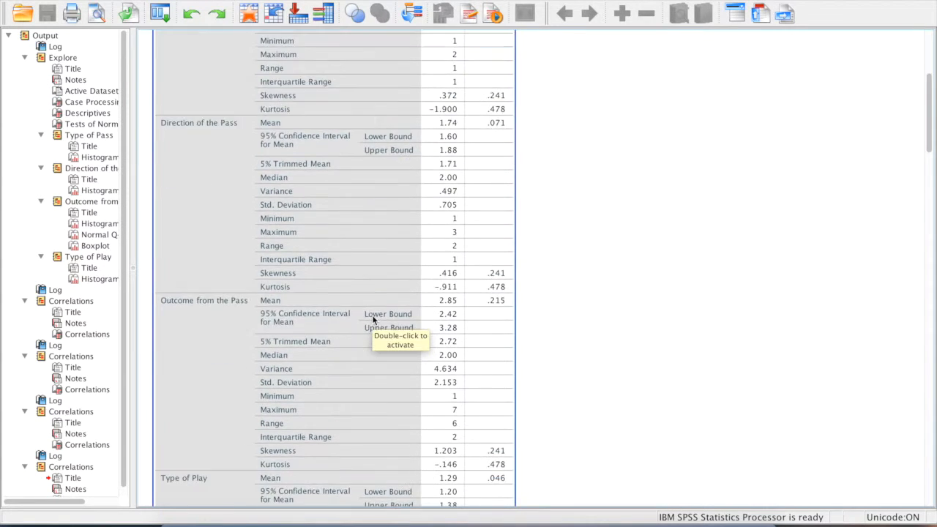
{"action": "scroll", "coordinate": [357, 200], "scroll_direction": "up", "scroll_amount": 3}
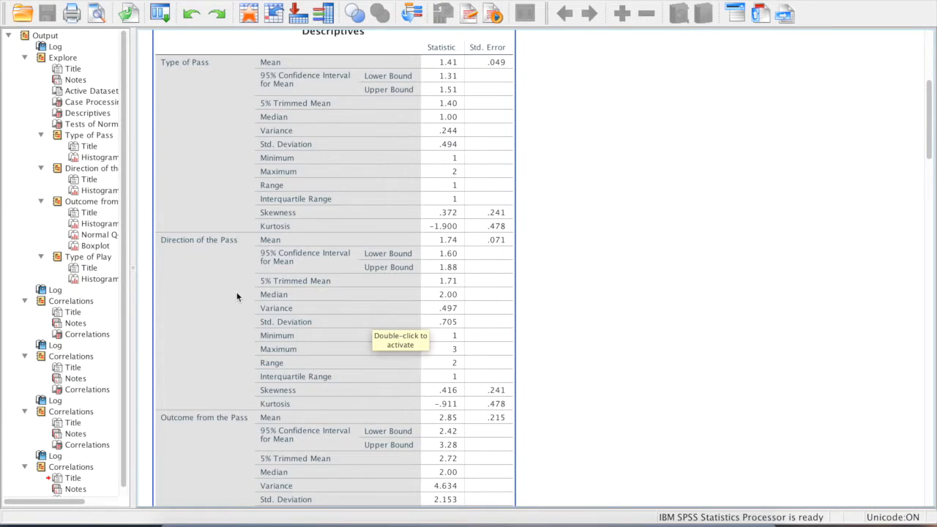
{"action": "scroll", "coordinate": [237, 296], "scroll_direction": "down", "scroll_amount": 4}
{"action": "scroll", "coordinate": [236, 296], "scroll_direction": "down", "scroll_amount": 6}
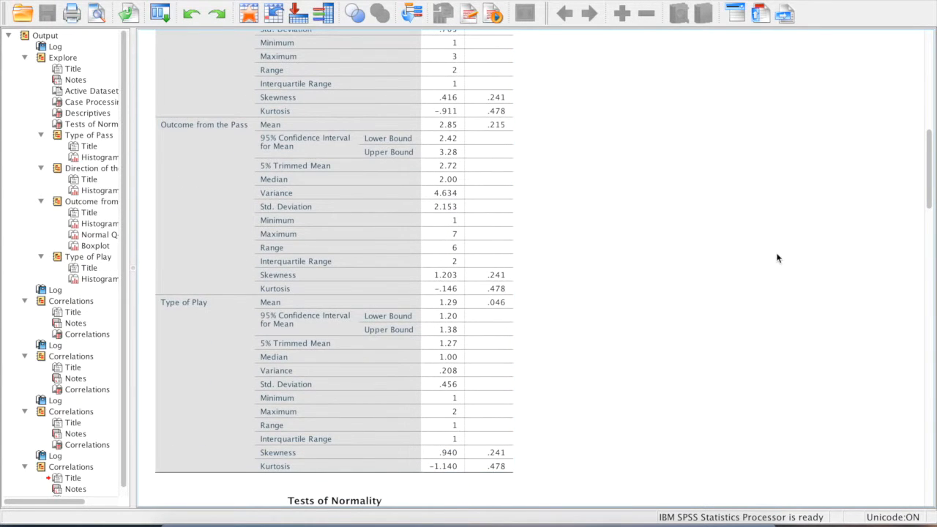
{"action": "scroll", "coordinate": [777, 257], "scroll_direction": "down", "scroll_amount": 11}
{"action": "scroll", "coordinate": [777, 257], "scroll_direction": "up", "scroll_amount": 2}
{"action": "left_click", "coordinate": [395, 268]}
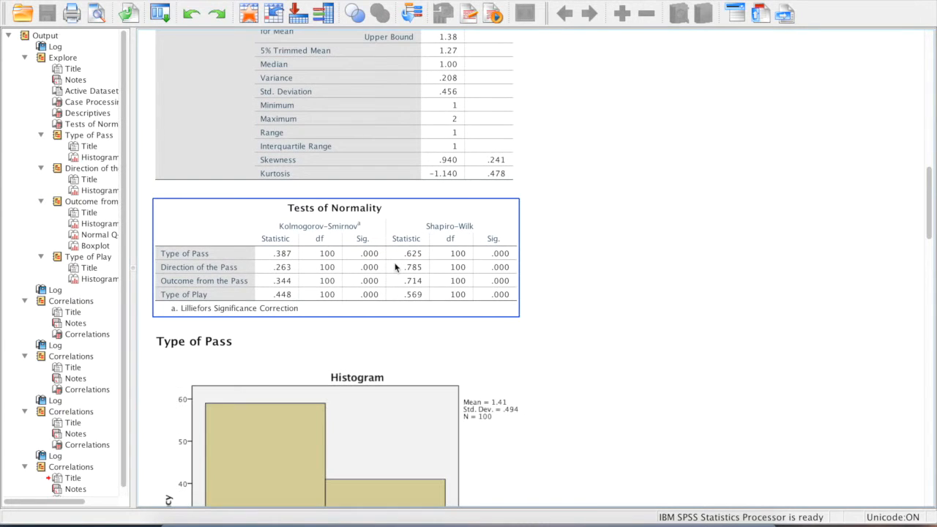
{"action": "left_click", "coordinate": [572, 314]}
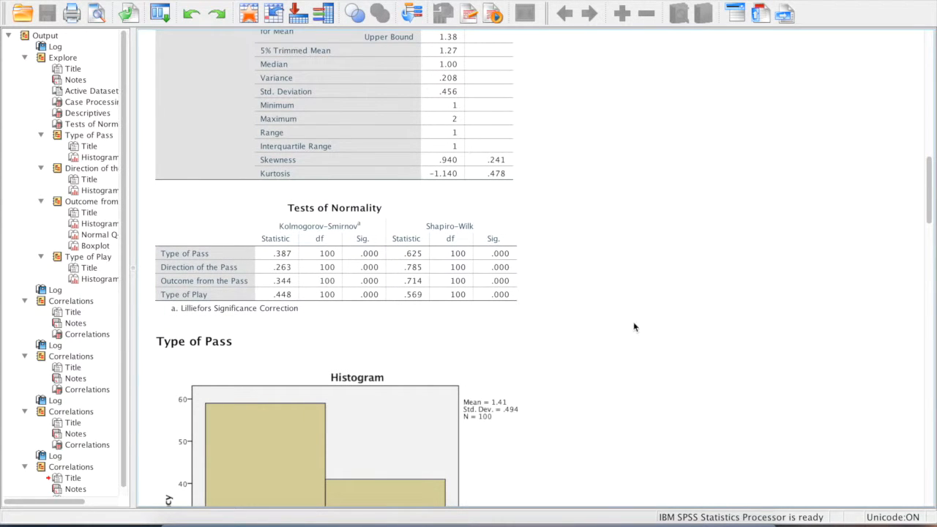
Examine the histograms for pass type, direction, outcome and play type, plus the outcome's Q-Q plot and boxplot
{"action": "scroll", "coordinate": [634, 327], "scroll_direction": "down", "scroll_amount": 12}
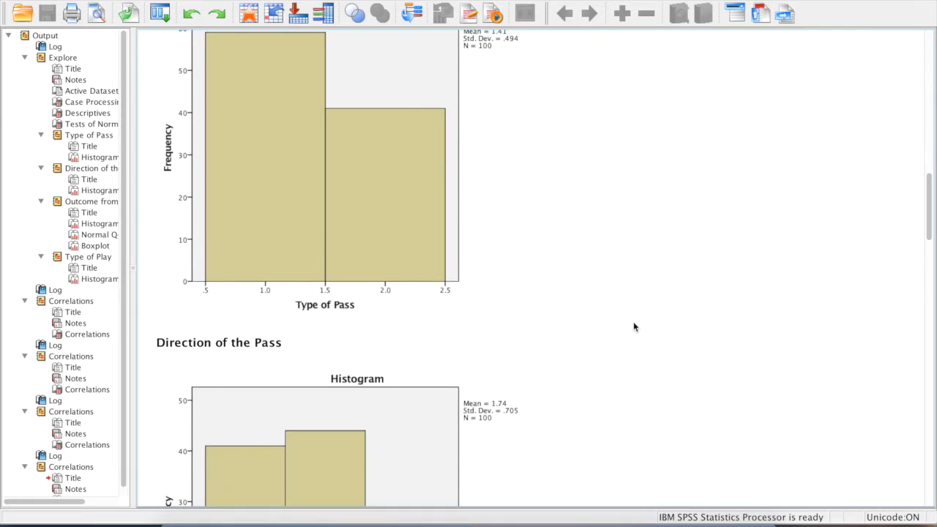
{"action": "scroll", "coordinate": [634, 326], "scroll_direction": "down", "scroll_amount": 13}
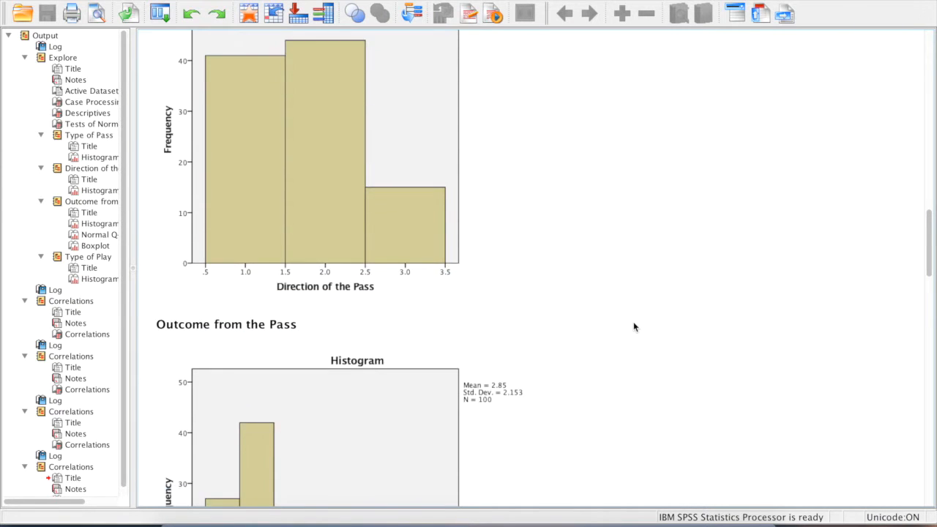
{"action": "scroll", "coordinate": [635, 327], "scroll_direction": "down", "scroll_amount": 9}
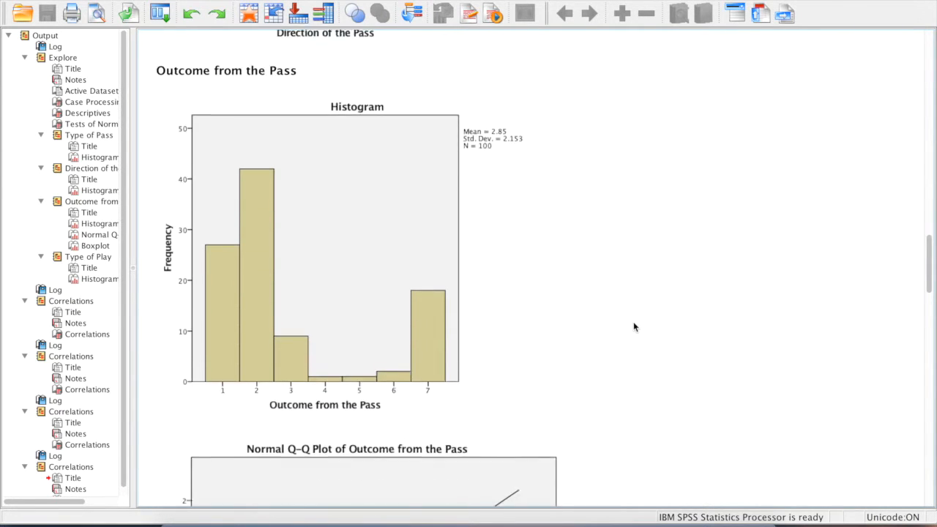
{"action": "scroll", "coordinate": [634, 326], "scroll_direction": "down", "scroll_amount": 9}
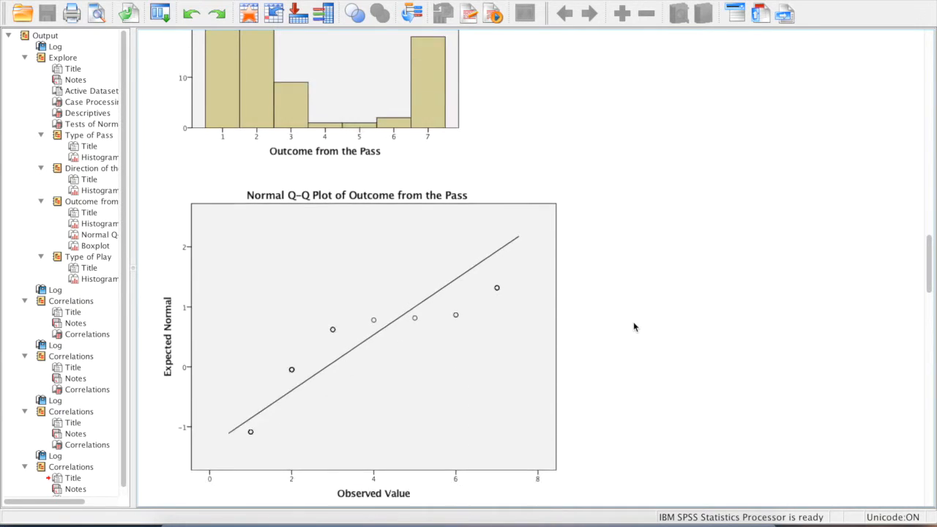
{"action": "scroll", "coordinate": [634, 327], "scroll_direction": "down", "scroll_amount": 10}
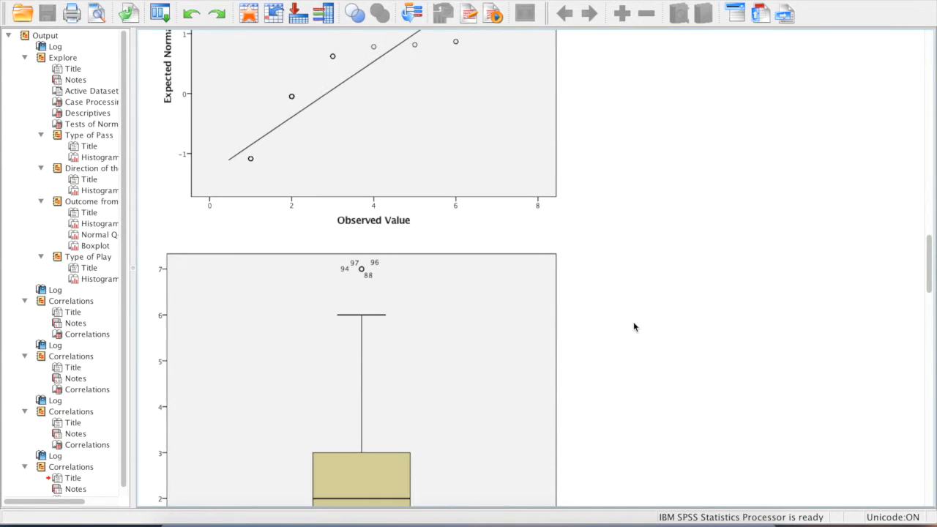
{"action": "scroll", "coordinate": [634, 326], "scroll_direction": "down", "scroll_amount": 10}
{"action": "scroll", "coordinate": [634, 327], "scroll_direction": "down", "scroll_amount": 11}
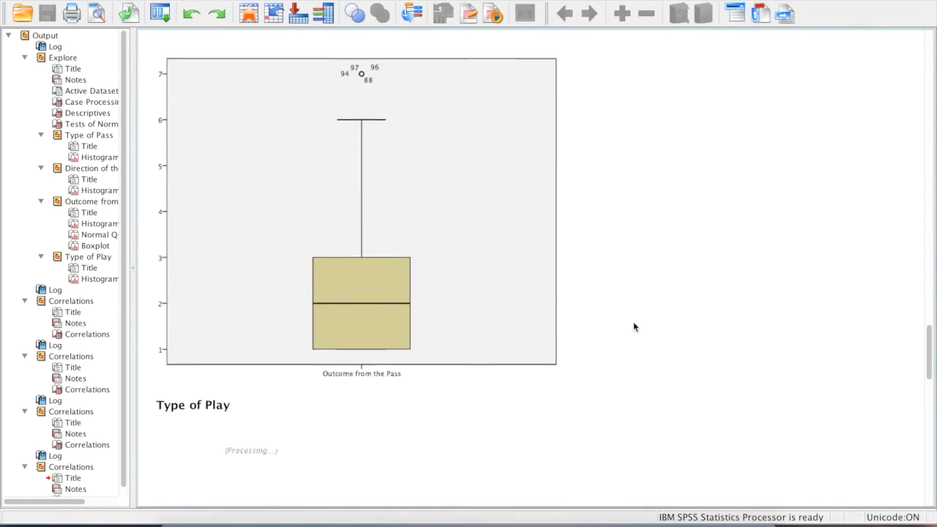
{"action": "scroll", "coordinate": [634, 326], "scroll_direction": "down", "scroll_amount": 20}
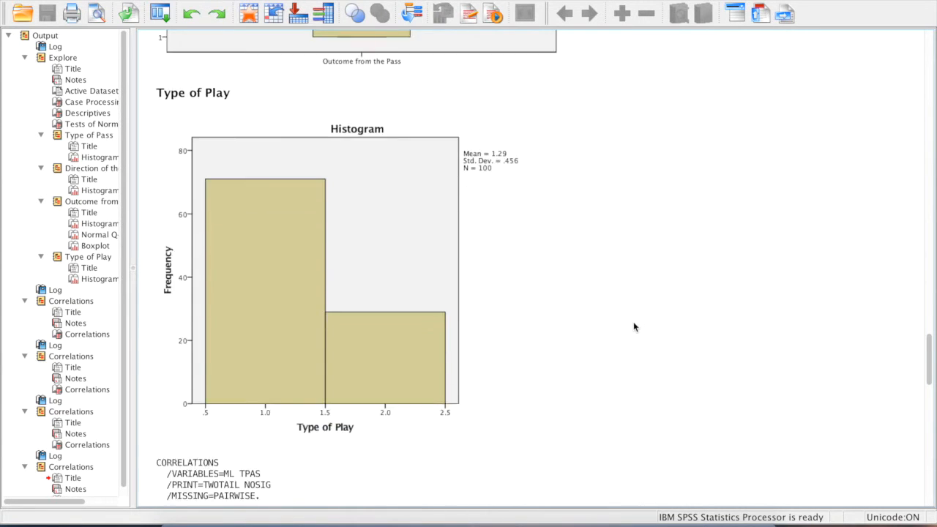
Examine the Pearson correlation tables pairing type of pass with match location, match status and outcome, and outcome with type of play
{"action": "scroll", "coordinate": [633, 326], "scroll_direction": "down", "scroll_amount": 9}
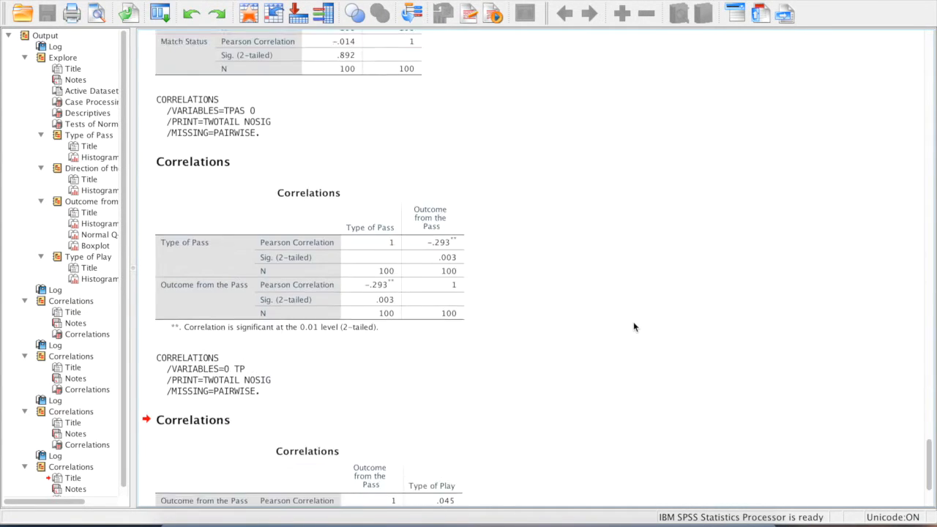
{"action": "scroll", "coordinate": [633, 322], "scroll_direction": "up", "scroll_amount": 5}
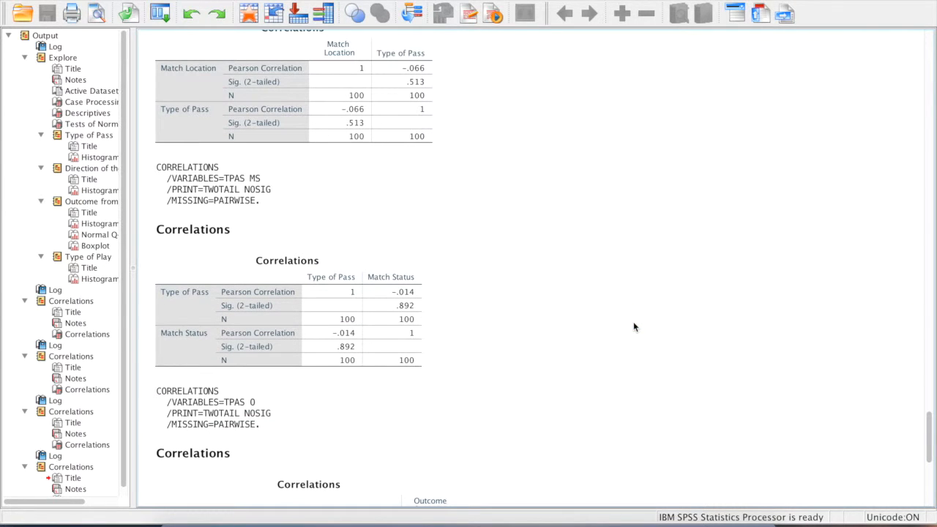
{"action": "scroll", "coordinate": [634, 328], "scroll_direction": "down", "scroll_amount": 2}
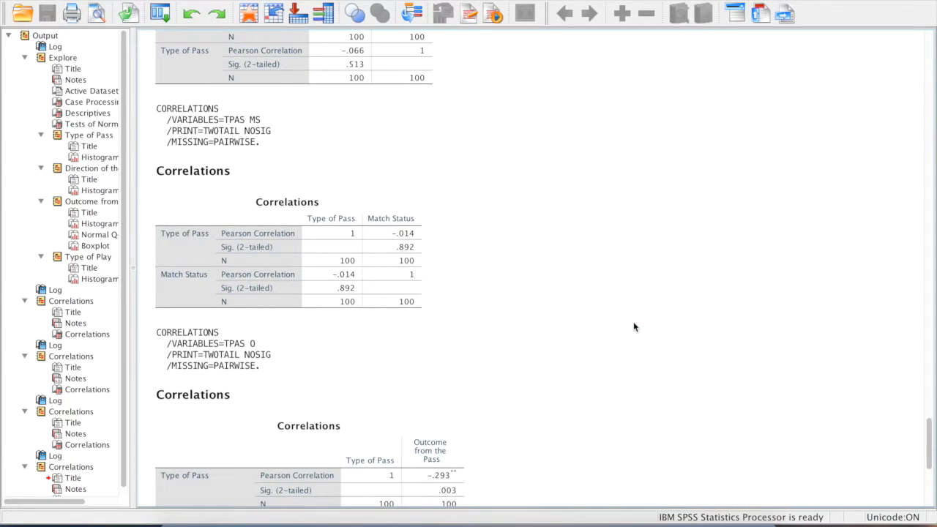
{"action": "scroll", "coordinate": [634, 328], "scroll_direction": "down", "scroll_amount": 4}
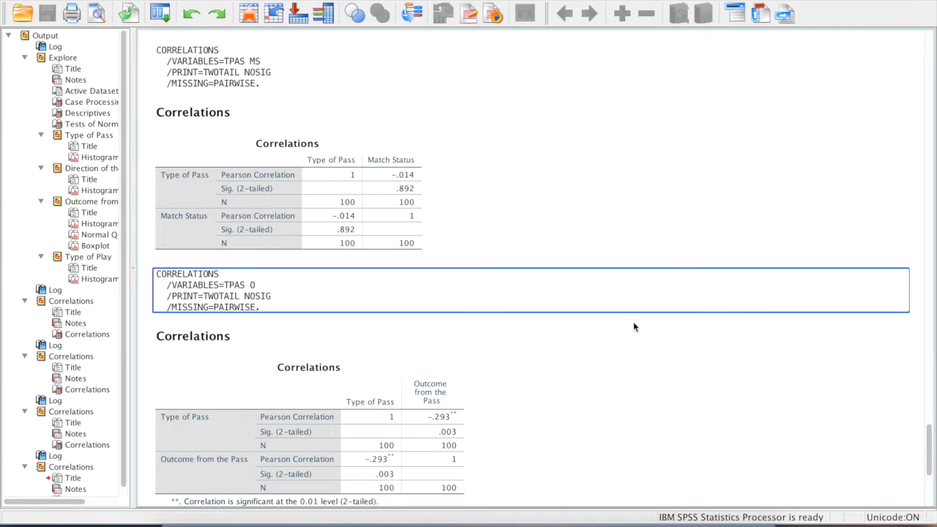
{"action": "scroll", "coordinate": [634, 327], "scroll_direction": "down", "scroll_amount": 7}
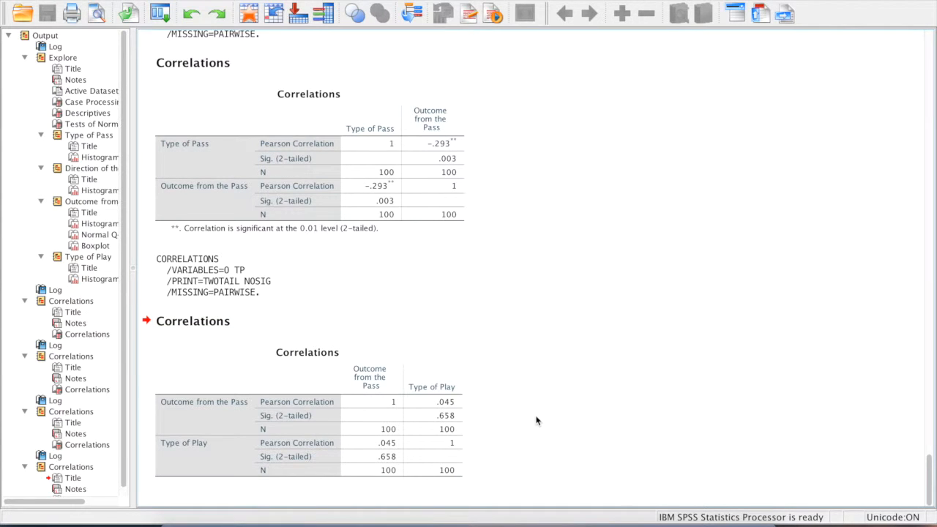
Close the correlation output and open the saved output document Frequencies.spv from the Desktop
{"action": "left_click", "coordinate": [12, 1]}
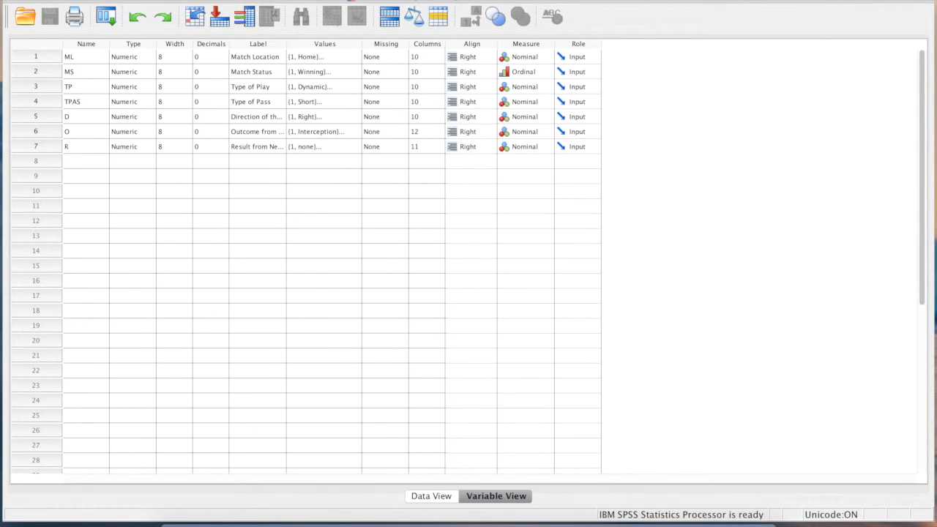
{"action": "left_click", "coordinate": [125, 1]}
{"action": "mouse_move", "coordinate": [150, 7]}
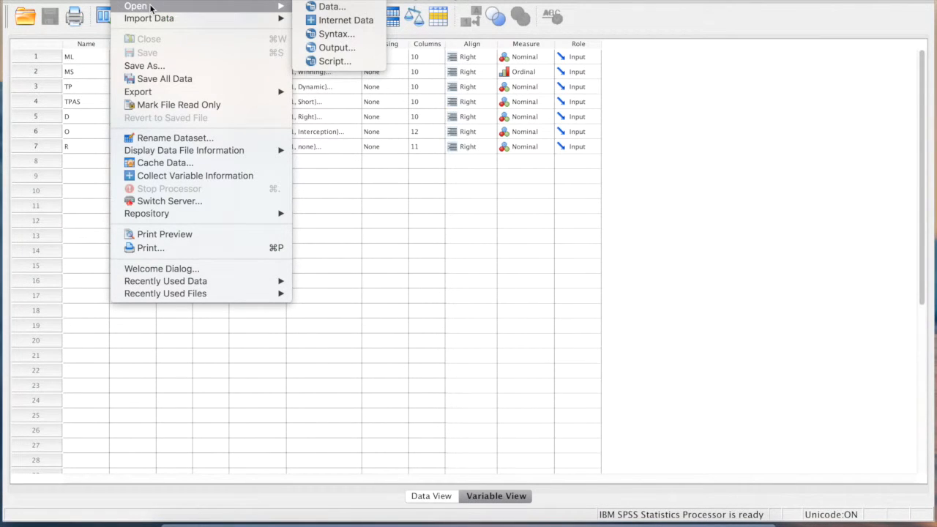
{"action": "left_click", "coordinate": [335, 49]}
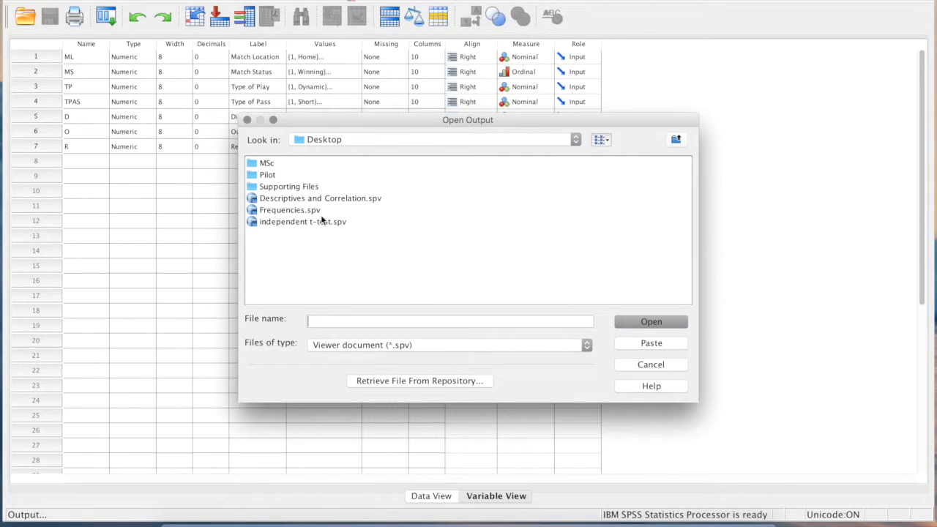
{"action": "left_click", "coordinate": [300, 212]}
{"action": "left_click", "coordinate": [649, 323]}
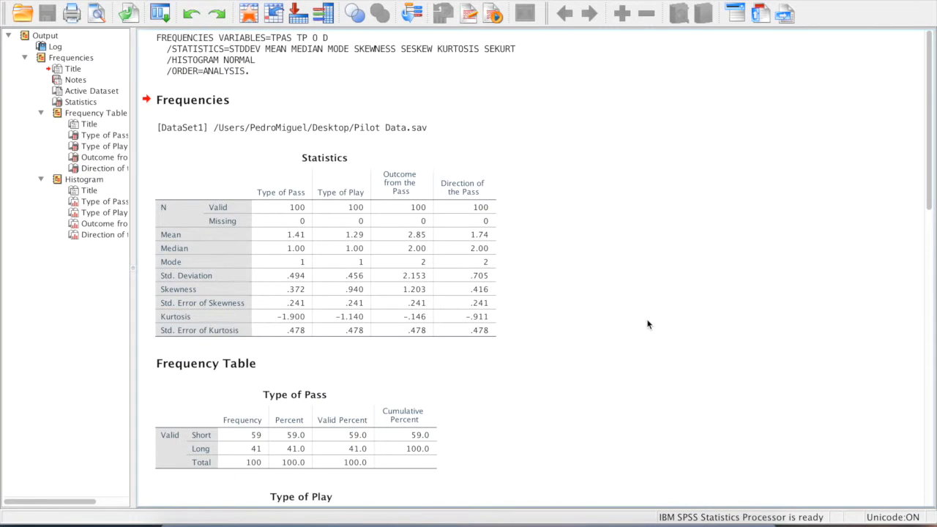
Examine the Statistics table and the frequency tables for type of pass, type of play, outcome and direction of the pass
{"action": "left_click", "coordinate": [363, 308]}
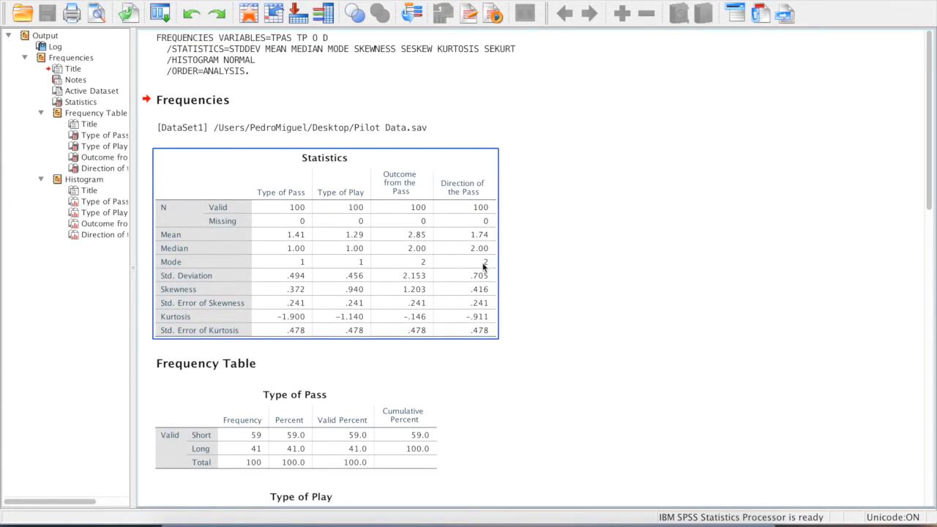
{"action": "left_click", "coordinate": [510, 362]}
{"action": "scroll", "coordinate": [513, 375], "scroll_direction": "down", "scroll_amount": 1}
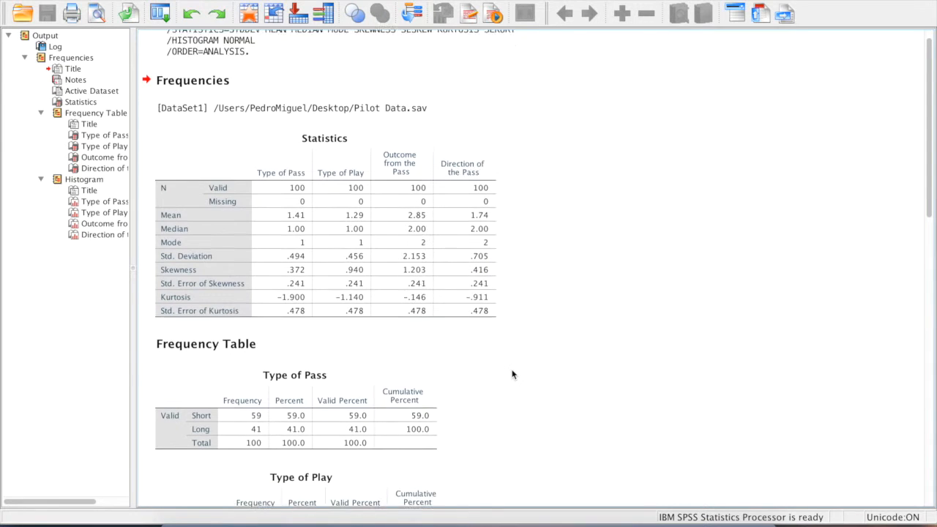
{"action": "scroll", "coordinate": [513, 374], "scroll_direction": "down", "scroll_amount": 8}
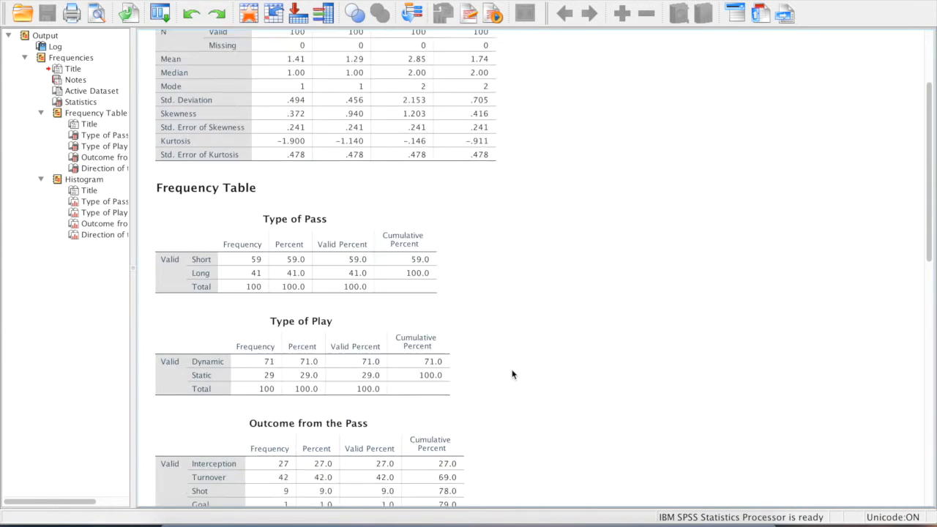
{"action": "scroll", "coordinate": [512, 374], "scroll_direction": "up", "scroll_amount": 1}
{"action": "scroll", "coordinate": [512, 374], "scroll_direction": "down", "scroll_amount": 5}
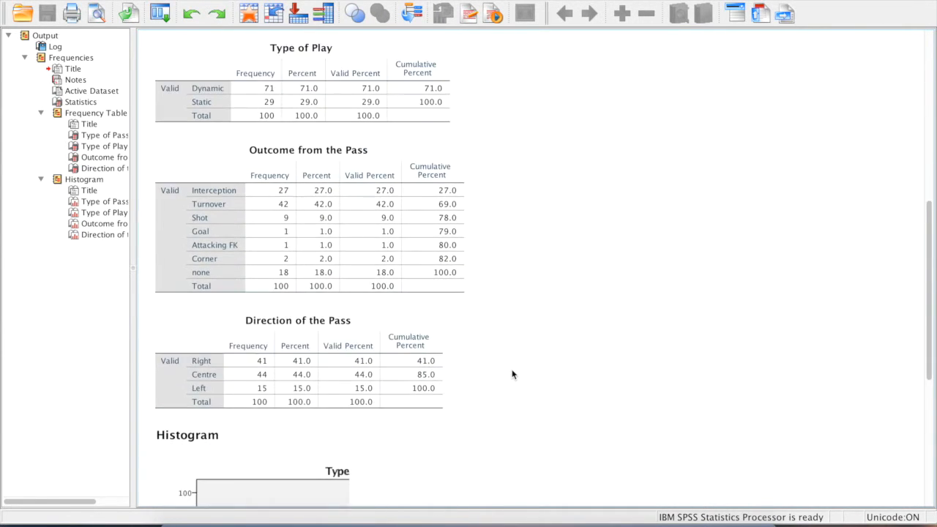
Examine the histograms with normal curves for type of pass, type of play, outcome and direction of the pass
{"action": "scroll", "coordinate": [513, 374], "scroll_direction": "down", "scroll_amount": 8}
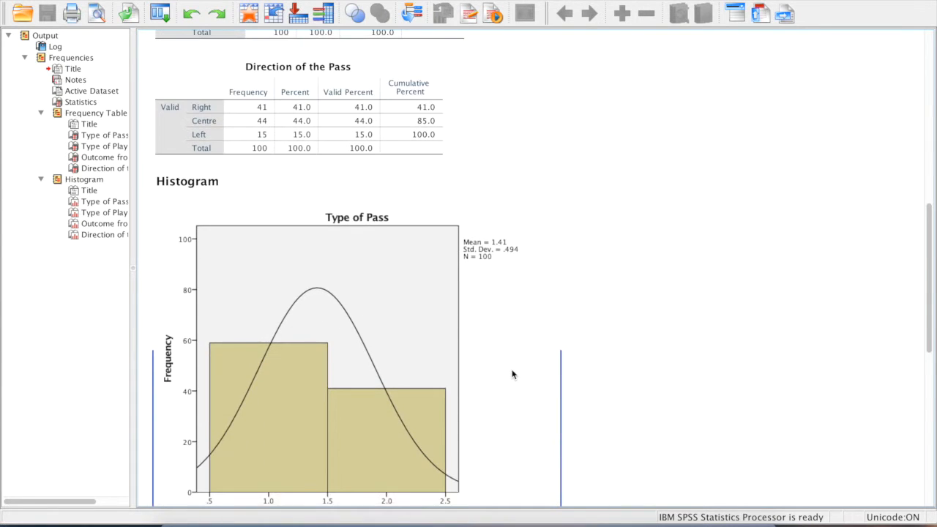
{"action": "scroll", "coordinate": [512, 375], "scroll_direction": "down", "scroll_amount": 5}
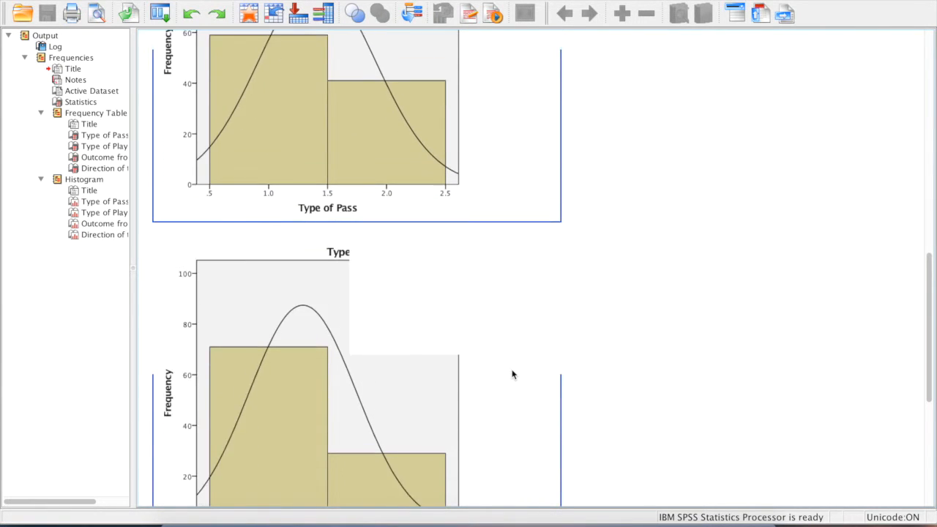
{"action": "scroll", "coordinate": [512, 374], "scroll_direction": "down", "scroll_amount": 8}
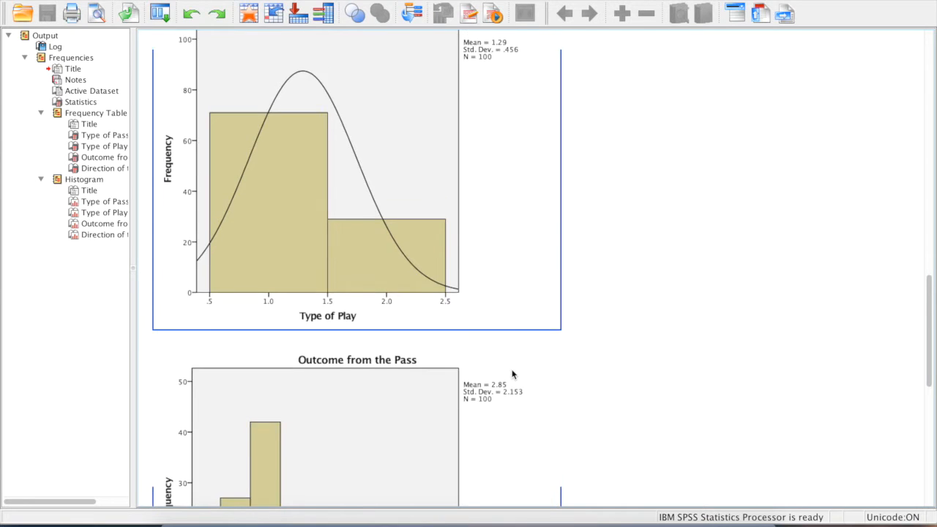
{"action": "scroll", "coordinate": [513, 374], "scroll_direction": "down", "scroll_amount": 5}
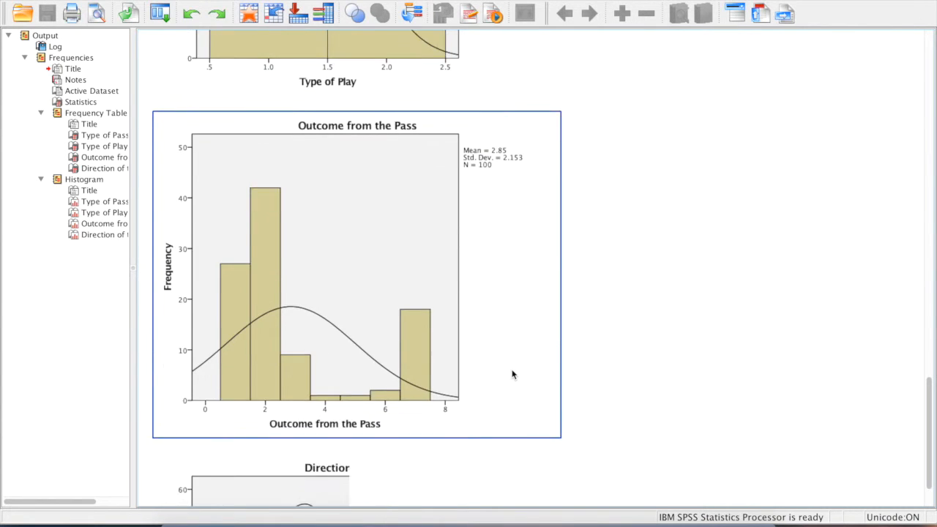
{"action": "scroll", "coordinate": [357, 293], "scroll_direction": "down", "scroll_amount": 5}
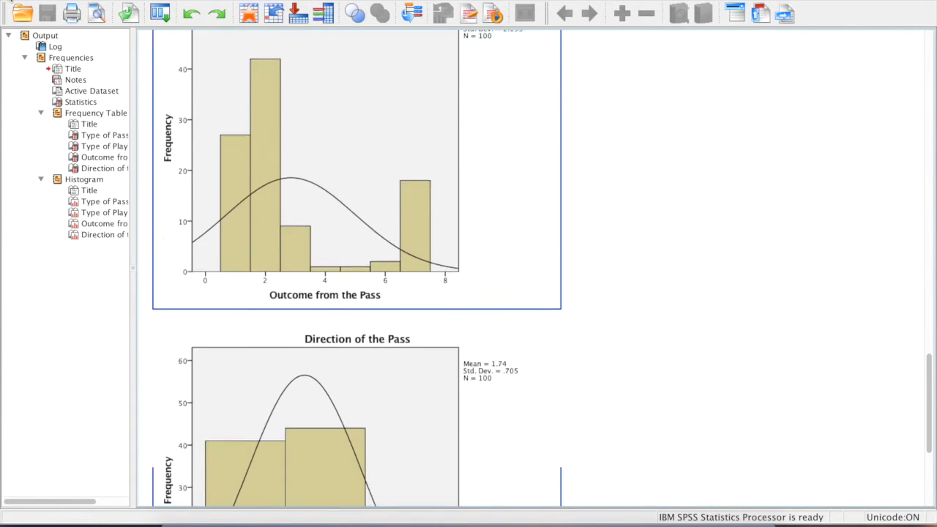
{"action": "scroll", "coordinate": [357, 293], "scroll_direction": "down", "scroll_amount": 2}
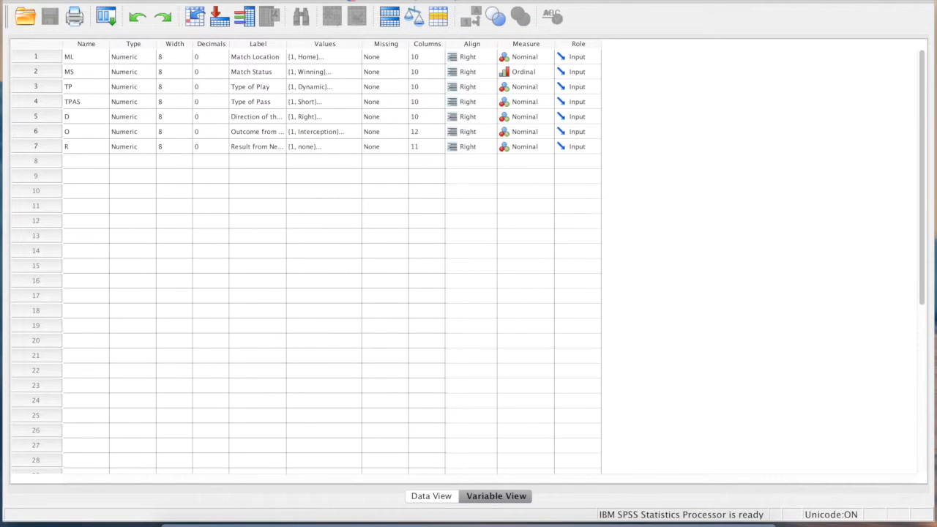
Open the saved output document independent t-test.spv from the Desktop
{"action": "left_click", "coordinate": [123, 0]}
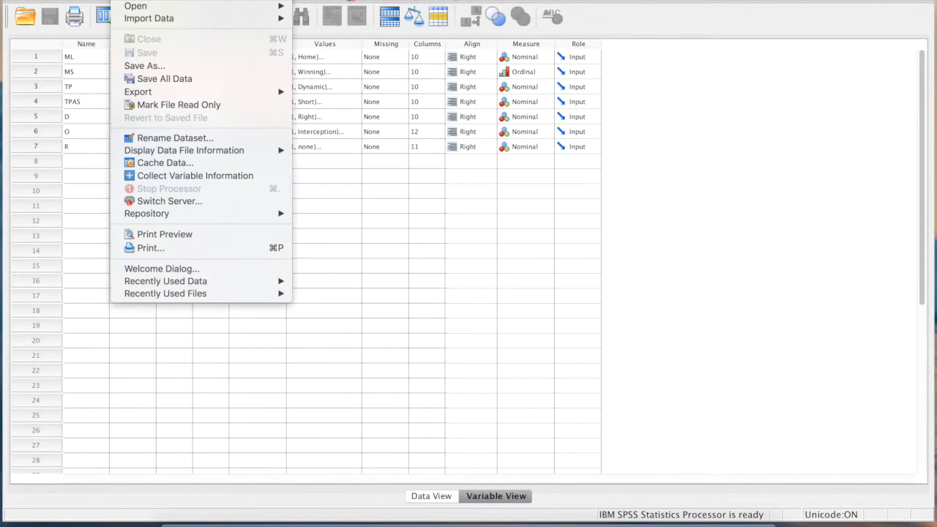
{"action": "mouse_move", "coordinate": [151, 9]}
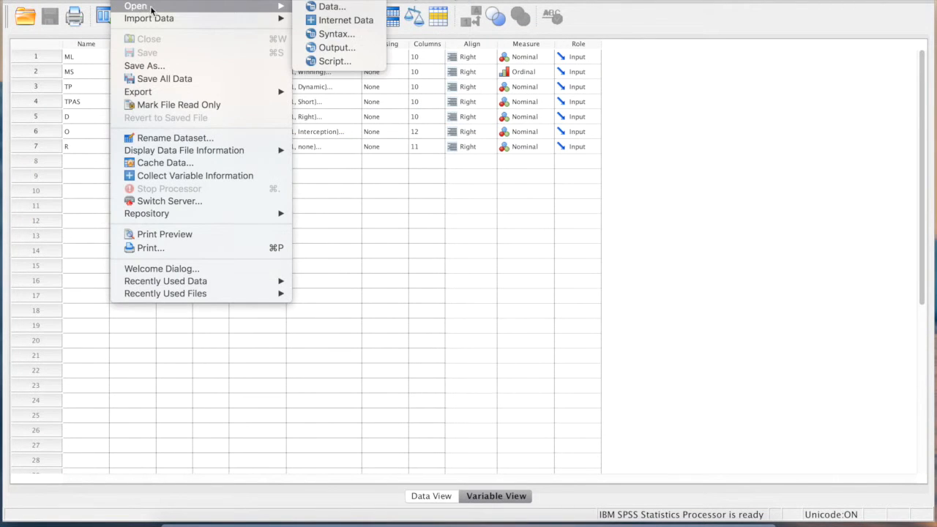
{"action": "left_click", "coordinate": [332, 45]}
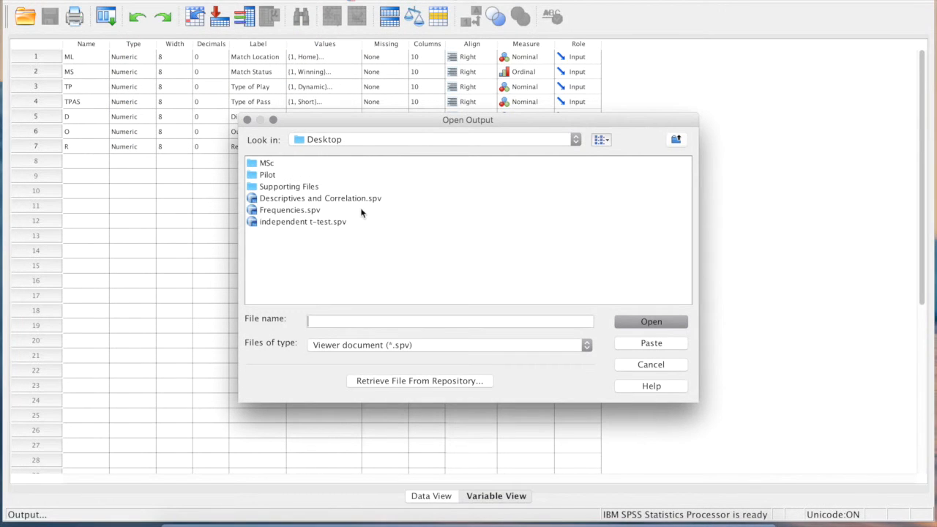
{"action": "left_click", "coordinate": [307, 222]}
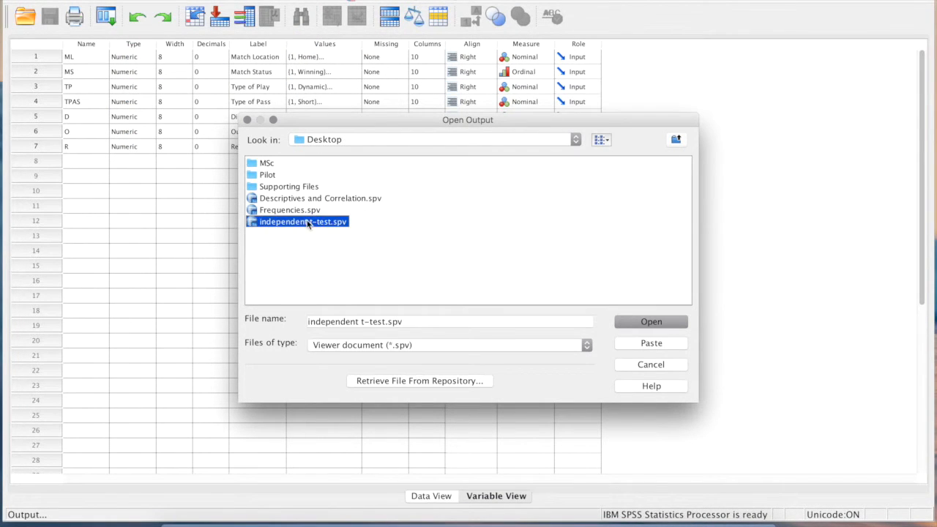
{"action": "left_click", "coordinate": [651, 324]}
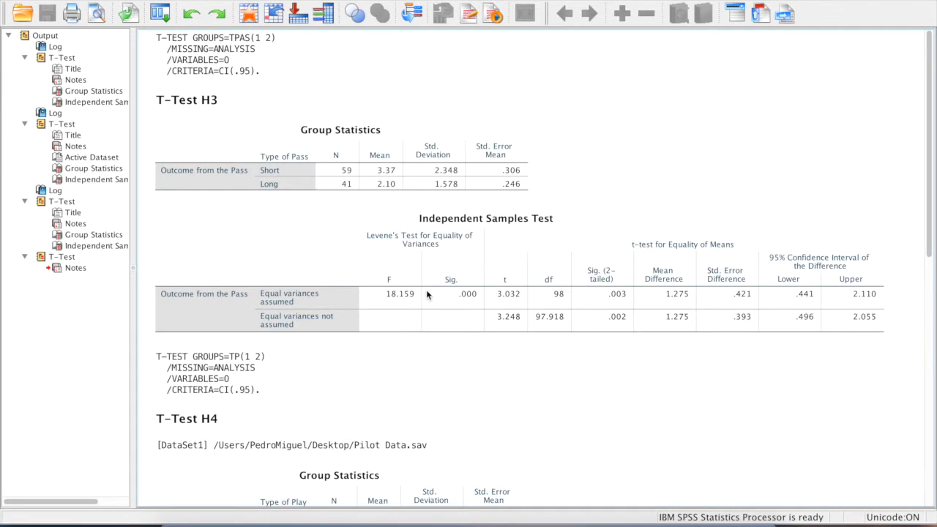
Examine the Group Statistics and Independent Samples Test tables for T-Test H3, H4 and H1
{"action": "left_click", "coordinate": [428, 295]}
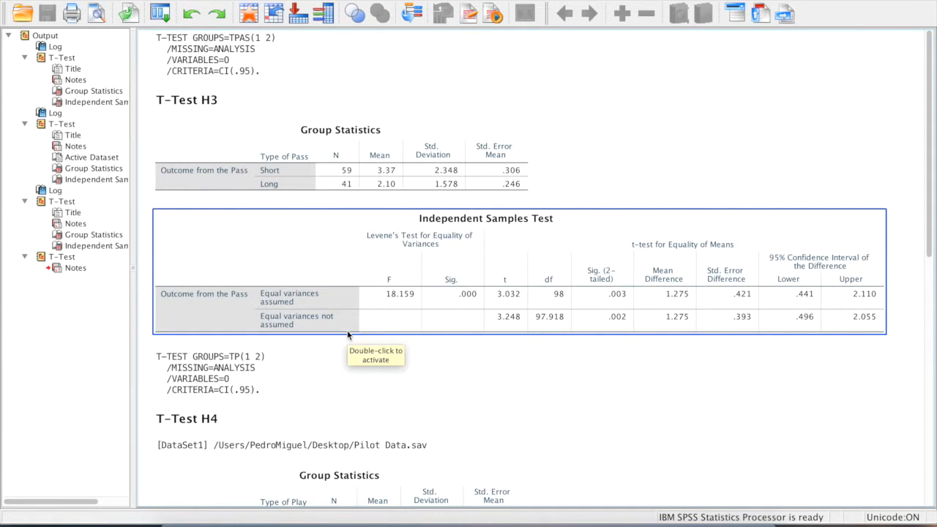
{"action": "left_click", "coordinate": [492, 341]}
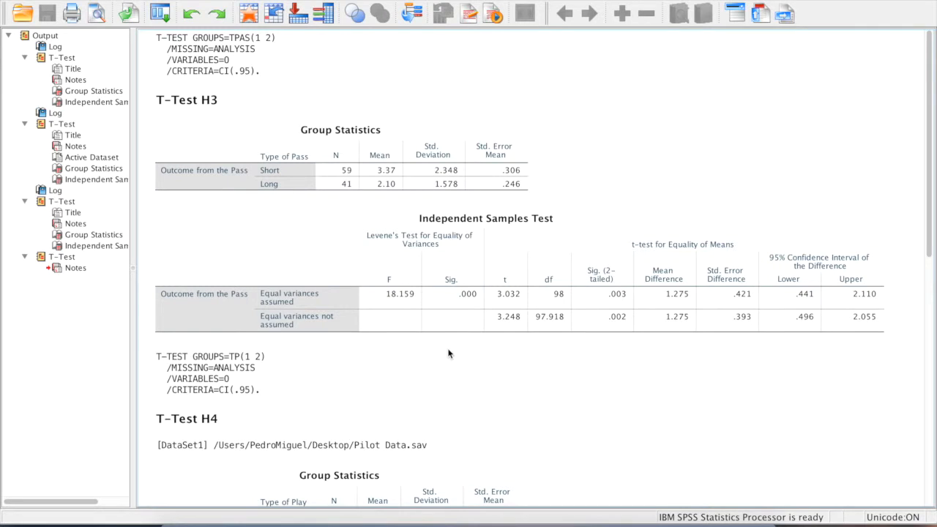
{"action": "scroll", "coordinate": [449, 353], "scroll_direction": "down", "scroll_amount": 5}
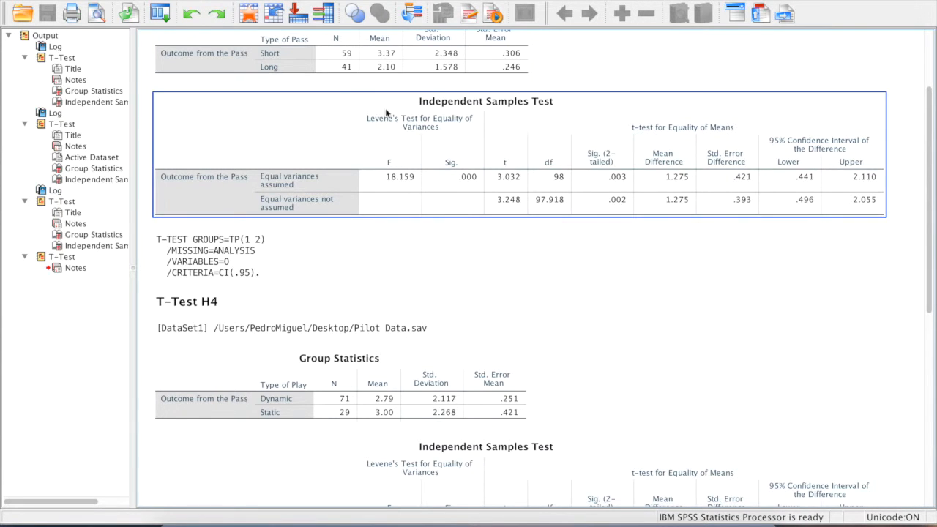
{"action": "scroll", "coordinate": [429, 314], "scroll_direction": "down", "scroll_amount": 10}
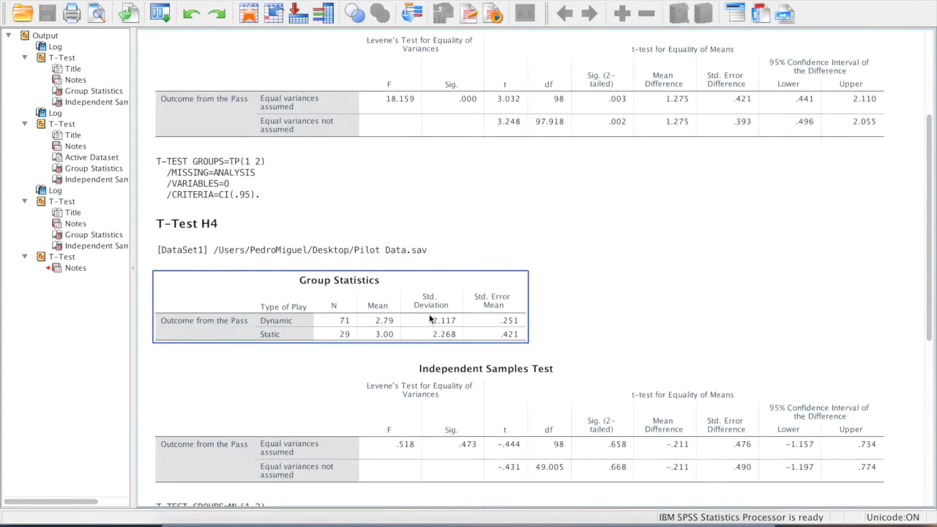
{"action": "scroll", "coordinate": [430, 319], "scroll_direction": "down", "scroll_amount": 1}
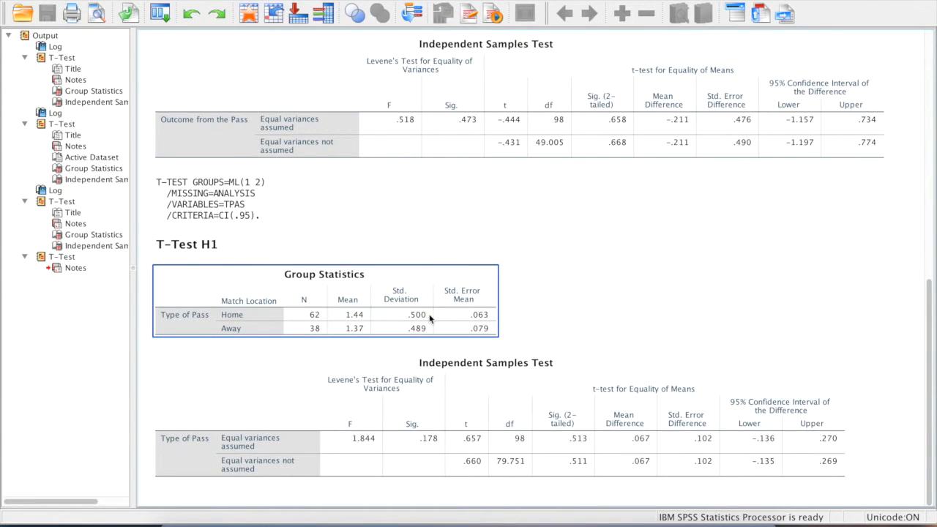
{"action": "scroll", "coordinate": [430, 318], "scroll_direction": "up", "scroll_amount": 7}
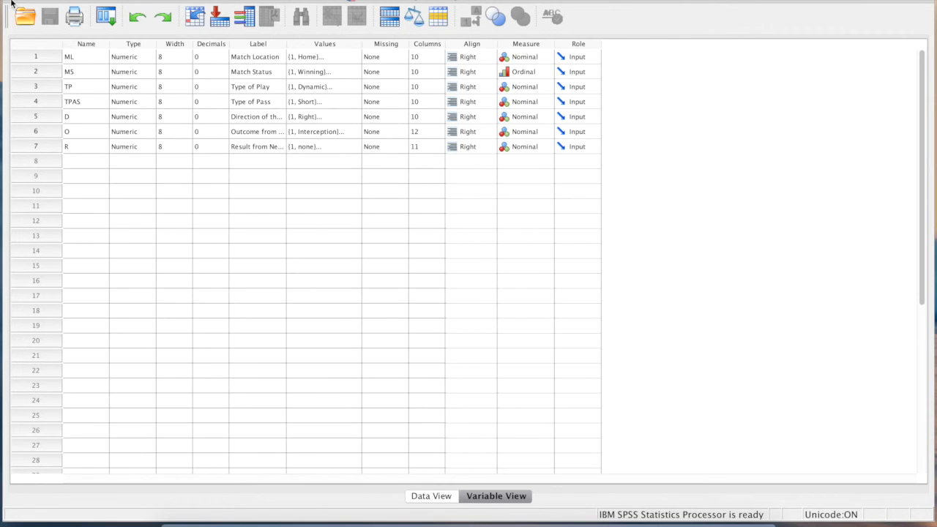
Close the last Data Editor window and exit SPSS Statistics
{"action": "left_click", "coordinate": [11, 4]}
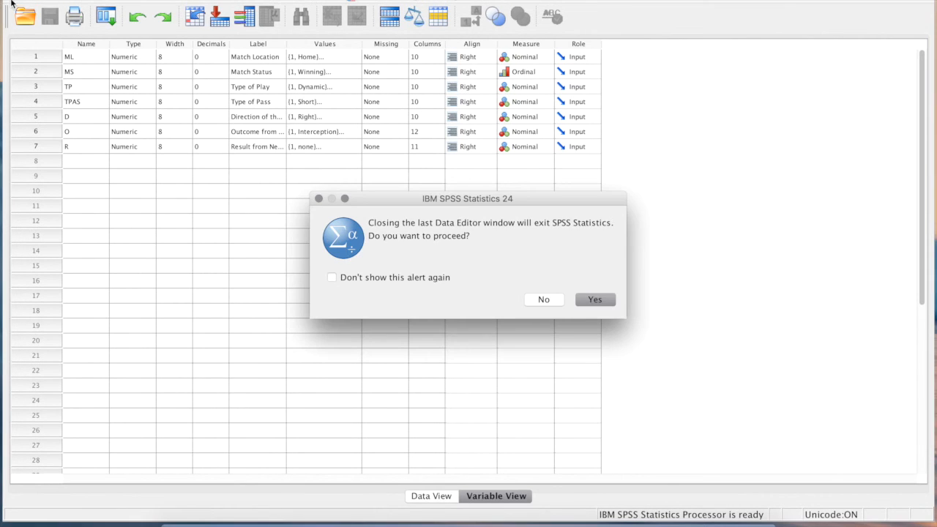
{"action": "left_click", "coordinate": [601, 305]}
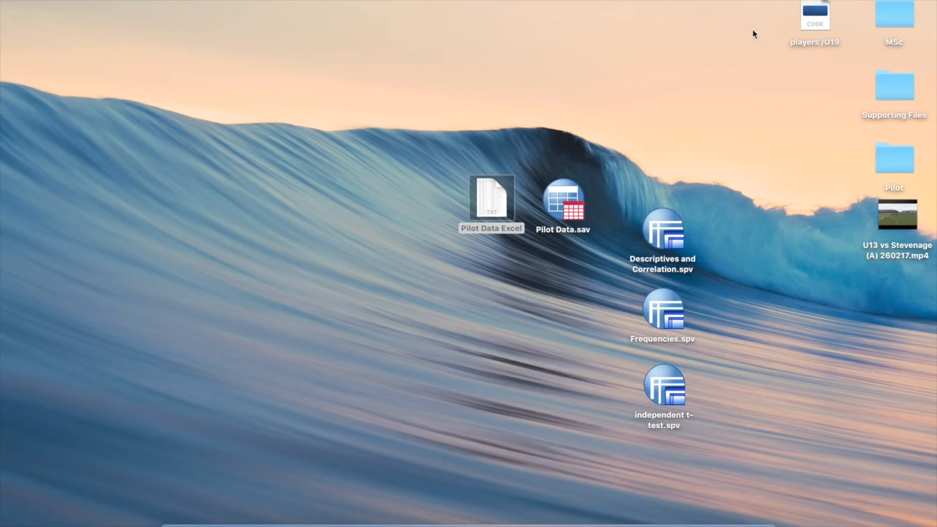